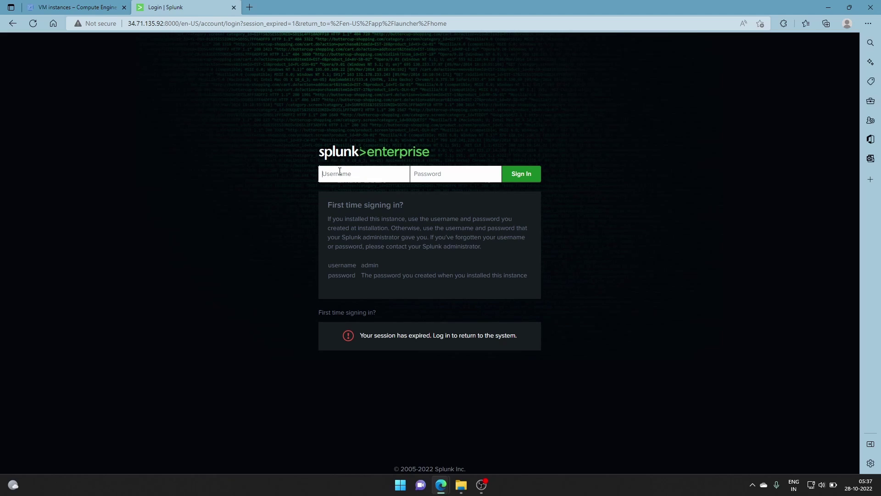
# - Sign in to Splunk Web with the admin username and password, retrying after the failed first attempt, and decline saving the password
pyautogui.write('admin')
pyautogui.click(430, 178)
pyautogui.write('••')
pyautogui.press('Return')
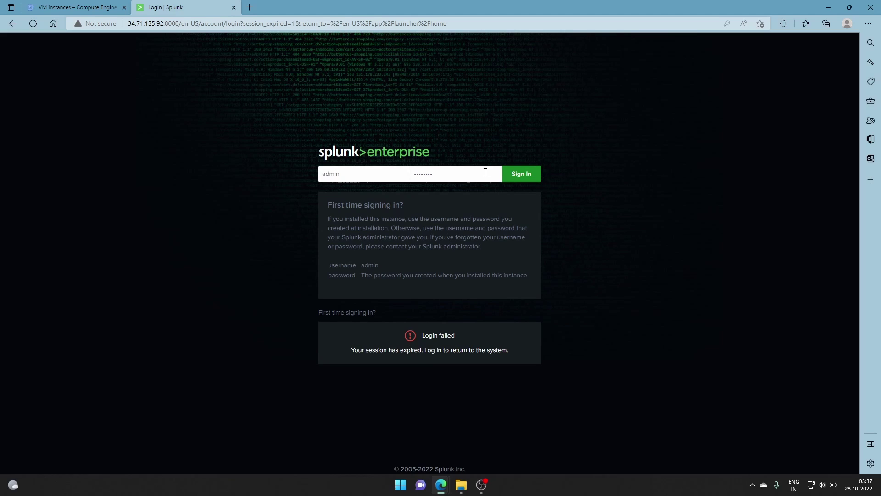
pyautogui.click(518, 173)
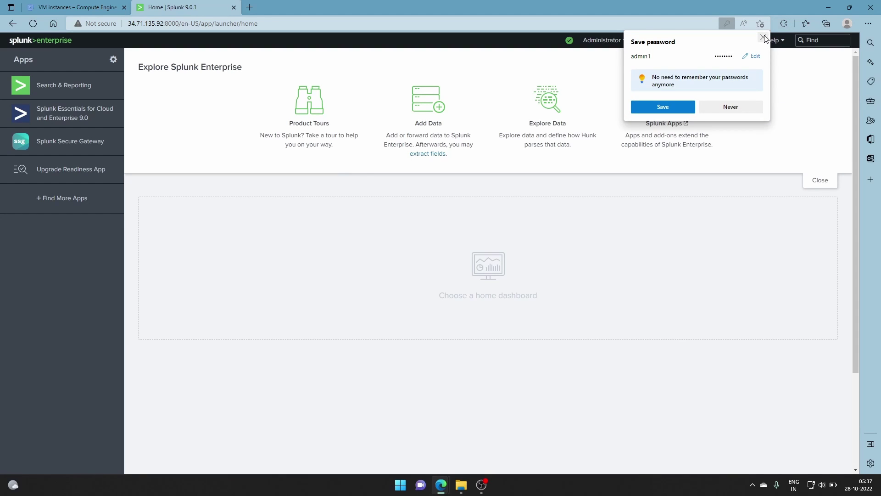
pyautogui.click(763, 38)
pyautogui.moveTo(442, 491)
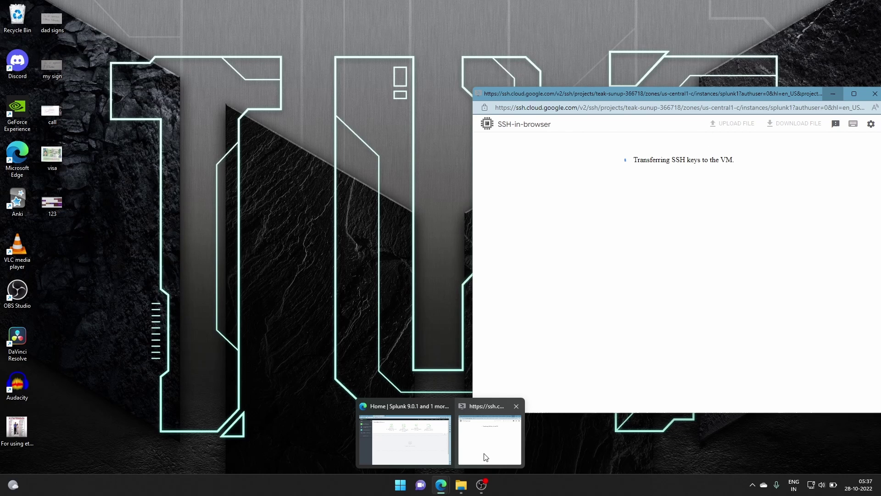
# - In the SSH terminal, change to /opt/splunk/bin and run sudo ./splunk restart
pyautogui.click(486, 457)
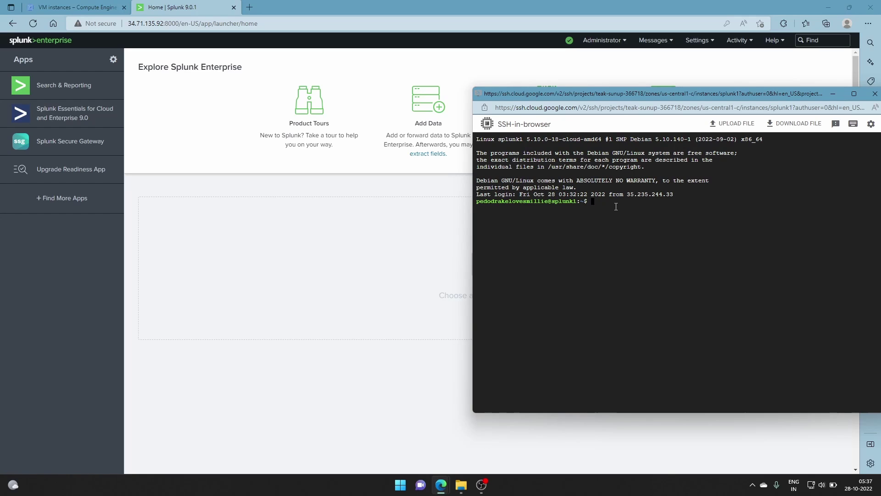
pyautogui.write('su')
pyautogui.press('BackSpace')
pyautogui.press('BackSpace')
pyautogui.write('cd ./')
pyautogui.write('splunk')
pyautogui.press('BackSpace')
pyautogui.press('BackSpace')
pyautogui.press('BackSpace')
pyautogui.press('BackSpace')
pyautogui.press('BackSpace')
pyautogui.press('BackSpace')
pyautogui.press('BackSpace')
pyautogui.press('BackSpace')
pyautogui.write('/opt/splunk//bin')
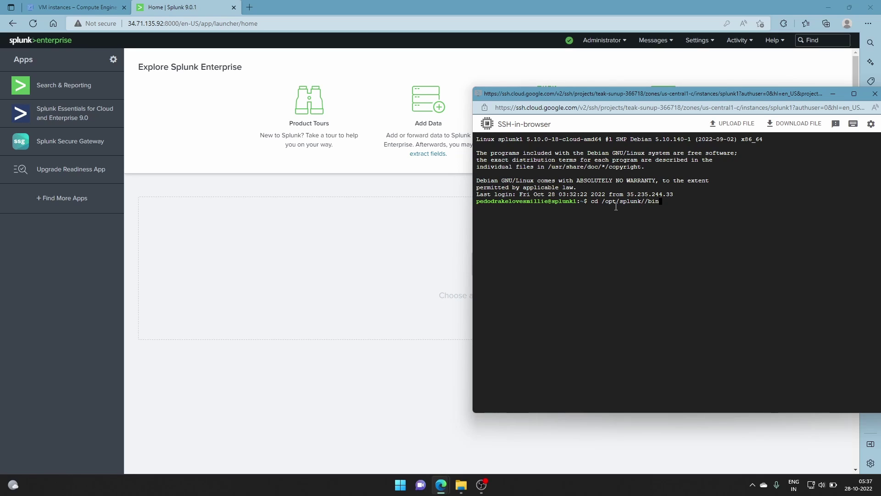
pyautogui.press('Left')
pyautogui.press('Left')
pyautogui.press('Left')
pyautogui.press('BackSpace')
pyautogui.press('Return')
pyautogui.write('sudo ./splunk restart')
pyautogui.press('Return')
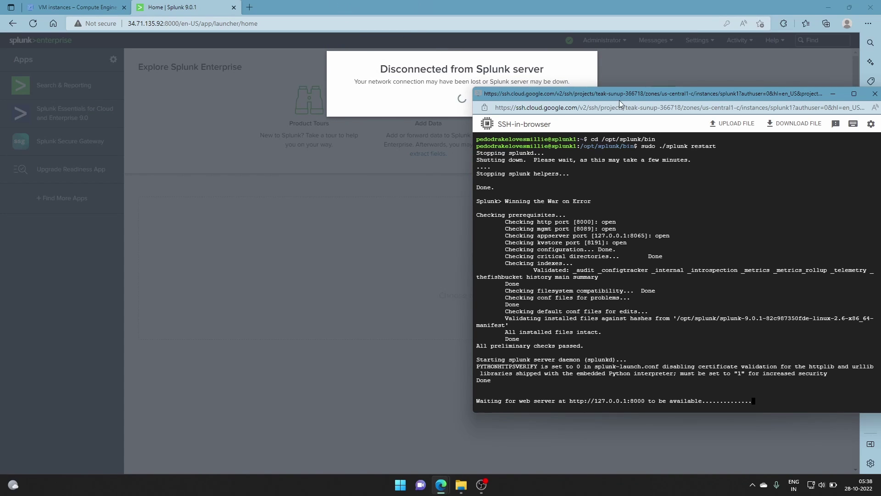
# - Back on the Splunk login page, try signing in as admin1 with the account password
pyautogui.moveTo(618, 97); pyautogui.dragTo(456, 122)
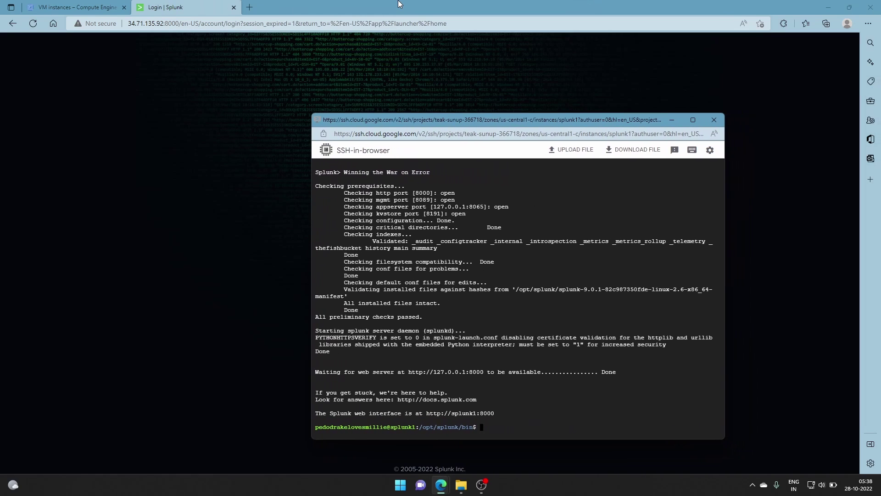
pyautogui.click(407, 33)
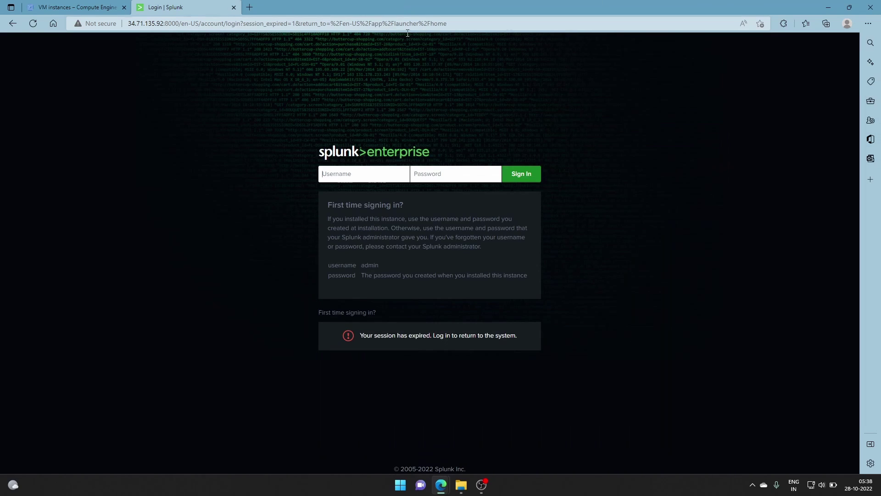
pyautogui.moveTo(441, 484)
pyautogui.click(487, 458)
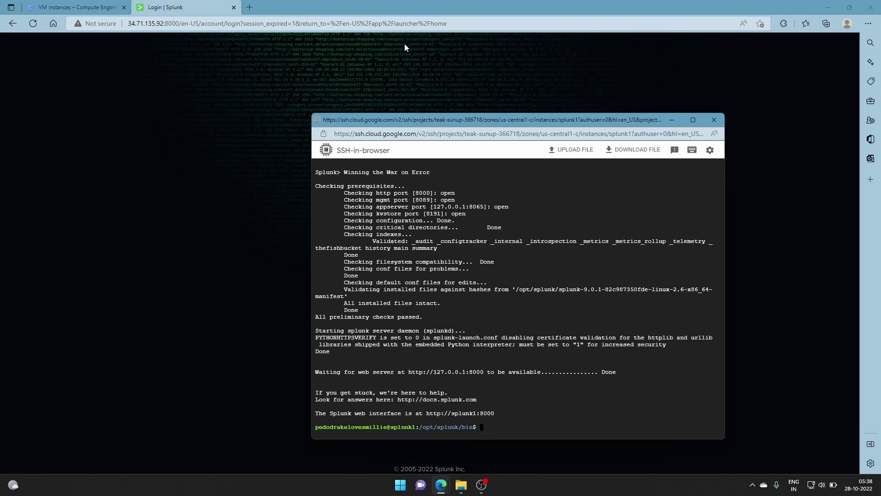
pyautogui.click(399, 31)
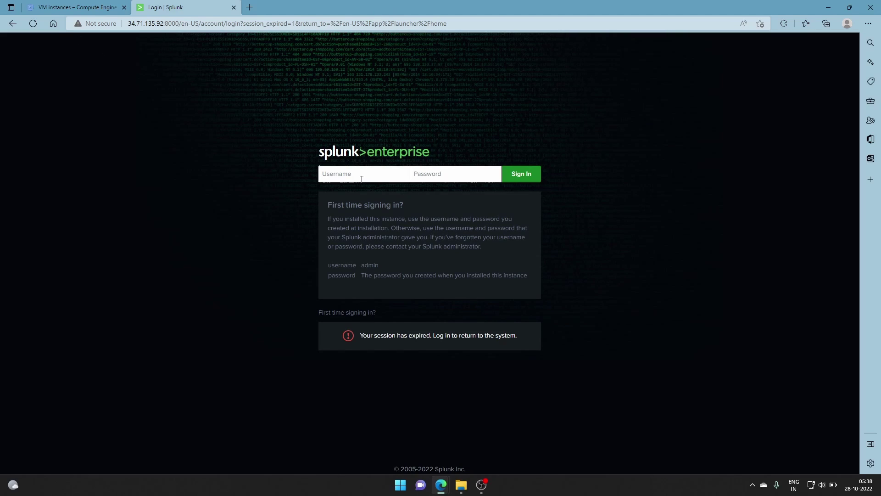
pyautogui.write('admin1')
pyautogui.click(443, 180)
pyautogui.write('********')
pyautogui.click(513, 181)
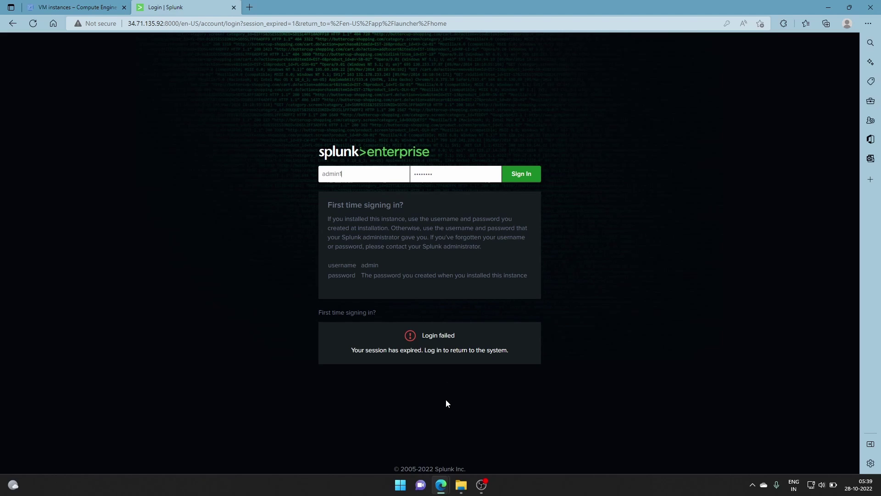
# - In the SSH terminal, become root with sudo su, move up to /opt/splunk and list its contents
pyautogui.moveTo(443, 484)
pyautogui.click(469, 445)
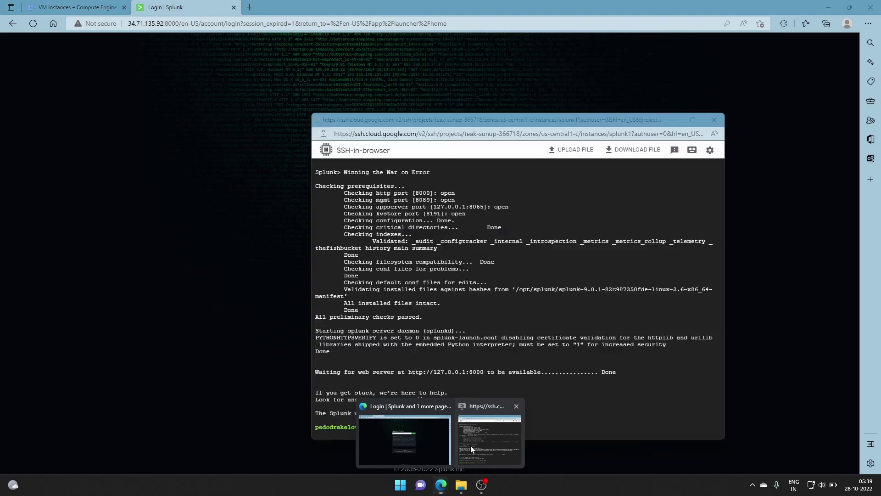
pyautogui.click(693, 119)
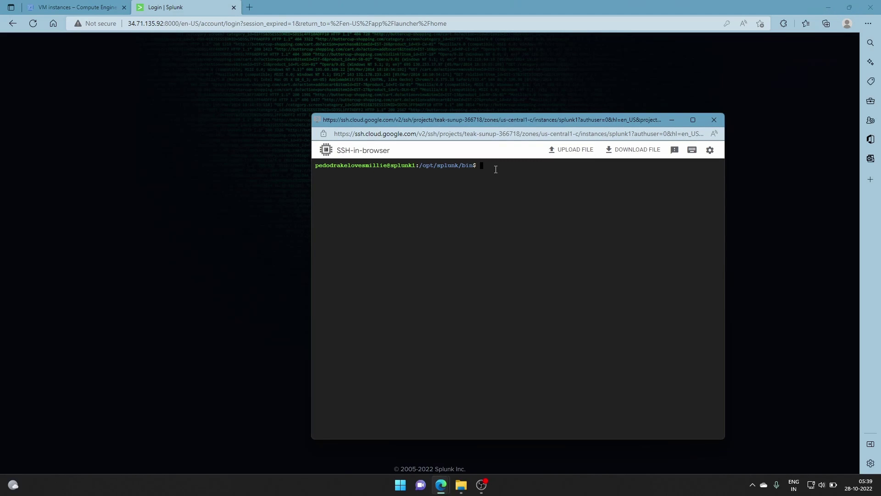
pyautogui.write('sudo su')
pyautogui.press('Return')
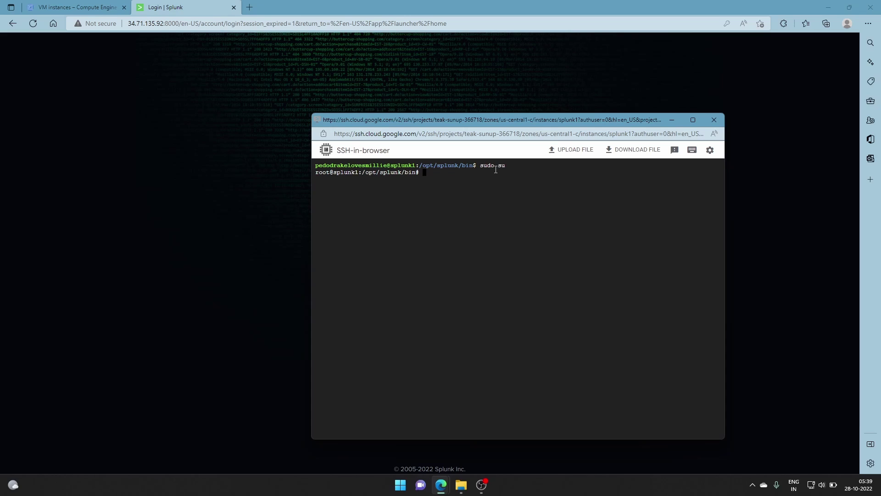
pyautogui.write('cd ..')
pyautogui.press('Return')
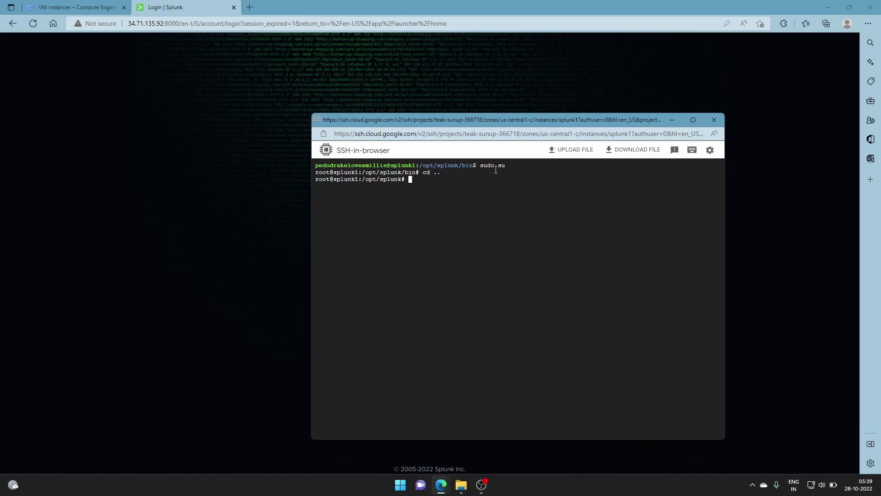
pyautogui.write('l')
pyautogui.write('s')
pyautogui.press('Return')
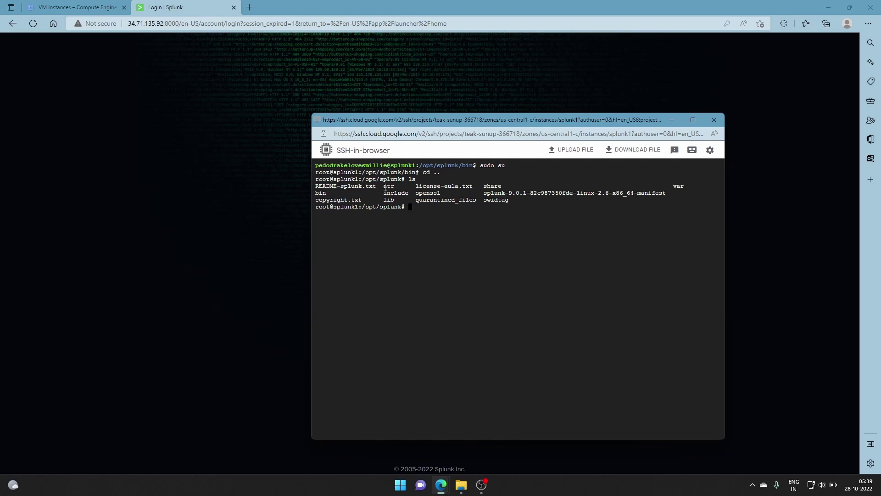
# - Enter /opt/splunk/etc, list its files, and enter nano passwd to edit Splunk's passwd file
pyautogui.write('cd etc')
pyautogui.press('Return')
pyautogui.write('ls')
pyautogui.press('Return')
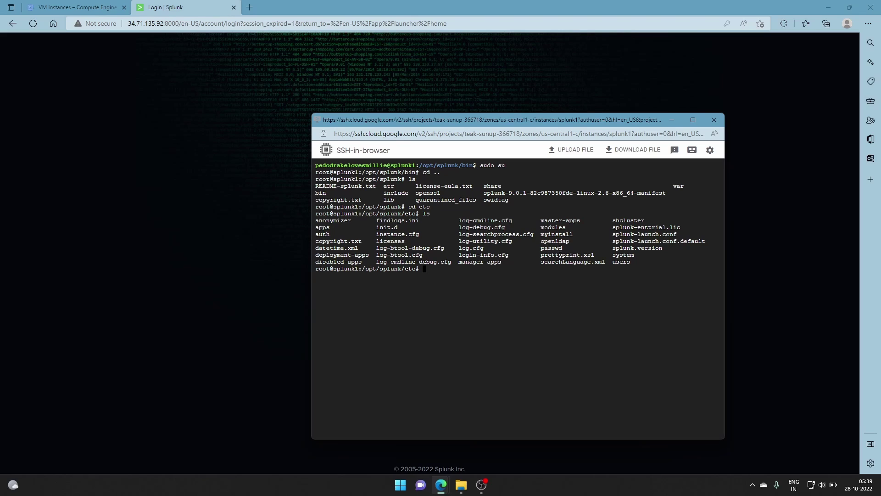
pyautogui.write('nano passwd')
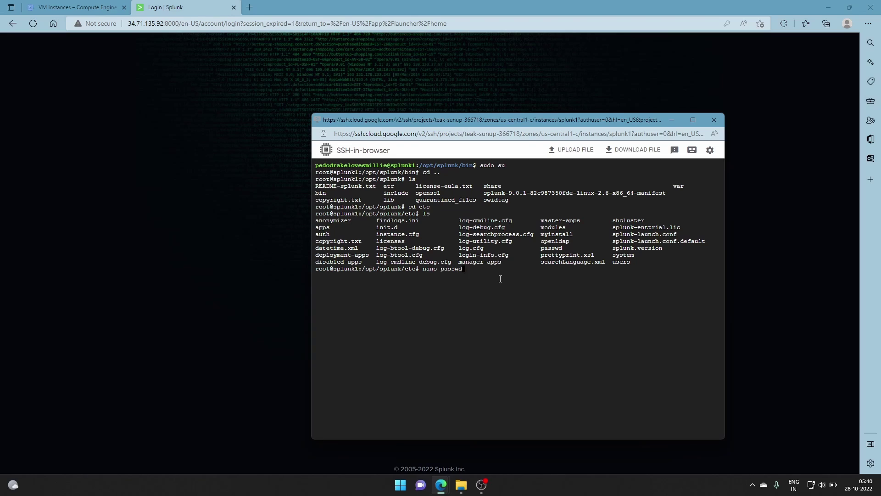
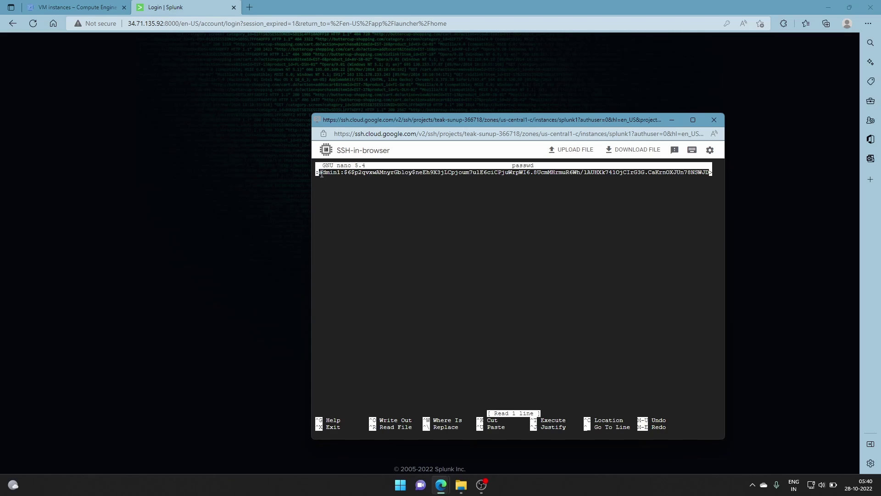
# - Exit nano, delete passwd from /opt/splunk/etc, list the folder, and go up to /opt/splunk
pyautogui.hotkey('ctrl', 'x')
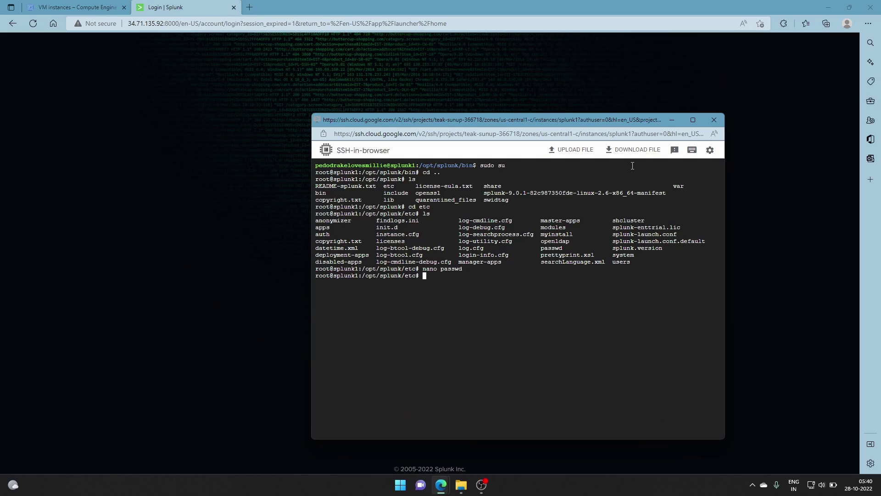
pyautogui.write('rm passwd')
pyautogui.press('Return')
pyautogui.write('ls')
pyautogui.press('Return')
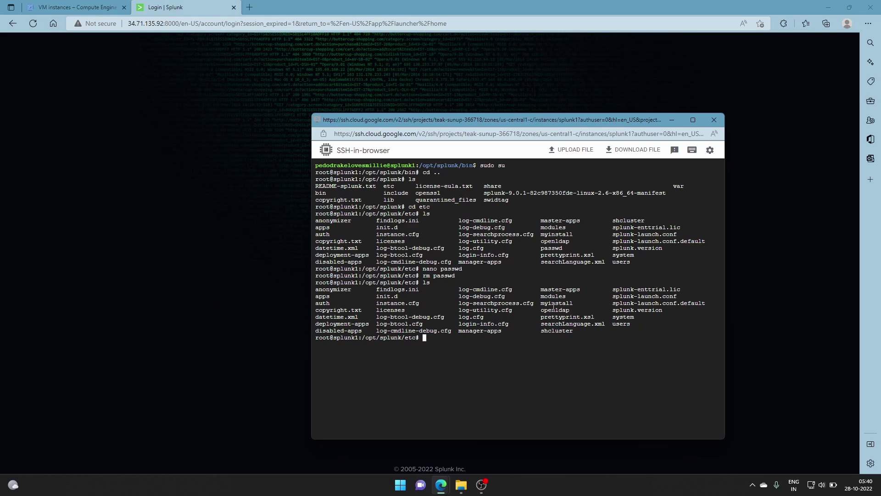
pyautogui.write('cd ..')
pyautogui.press('Return')
# - Change into etc/system/local, correcting the failed absolute path to a relative one
pyautogui.write('cd /etc/syst')
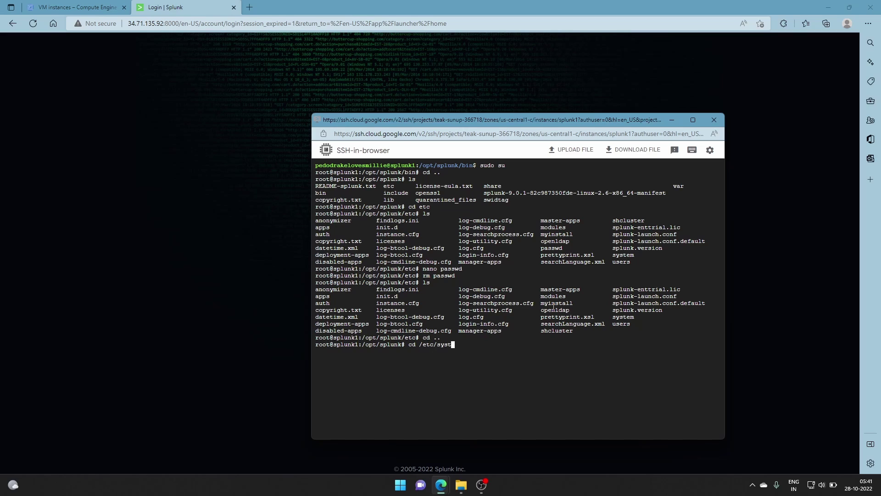
pyautogui.write('em/local')
pyautogui.press('Return')
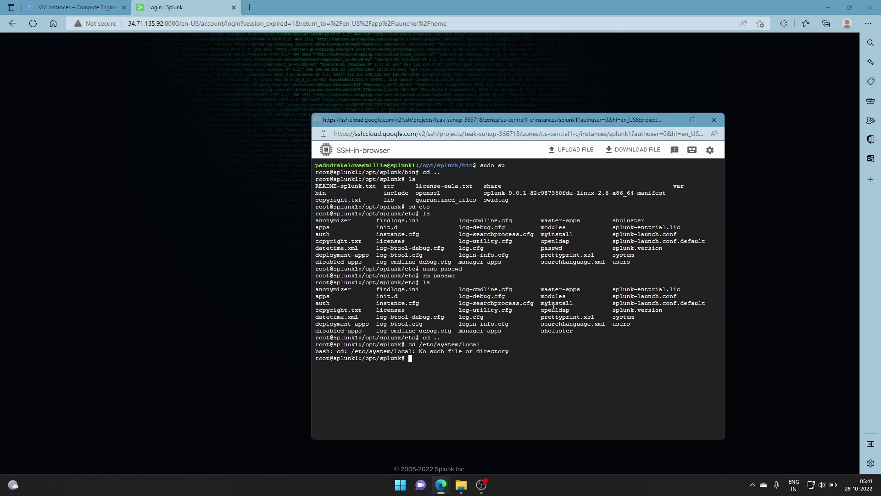
pyautogui.press('Up')
pyautogui.press('Left')
pyautogui.press('Left')
pyautogui.press('Left')
pyautogui.press('Left')
pyautogui.press('Left')
pyautogui.press('Left')
pyautogui.press('Left')
pyautogui.press('Left')
pyautogui.press('Left')
pyautogui.press('Left')
pyautogui.press('Left')
pyautogui.press('Left')
pyautogui.press('Left')
pyautogui.press('Left')
pyautogui.press('Left')
pyautogui.press('Left')
pyautogui.press('Left')
pyautogui.press('Delete')
pyautogui.press('Right')
pyautogui.press('Right')
pyautogui.press('Right')
pyautogui.press('Right')
pyautogui.press('Right')
pyautogui.press('Right')
pyautogui.press('Right')
pyautogui.press('Right')
pyautogui.press('Right')
pyautogui.press('Right')
pyautogui.press('Right')
pyautogui.press('Right')
pyautogui.press('Right')
pyautogui.press('Right')
pyautogui.press('Right')
pyautogui.press('Right')
pyautogui.press('Return')
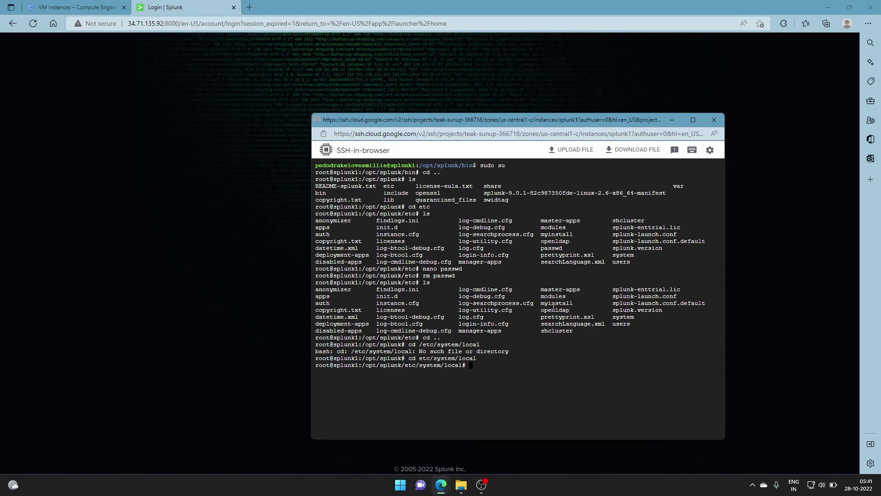
# - List README, migration.conf and server.conf, then start nano user_seed.conf
pyautogui.write('ls')
pyautogui.press('Return')
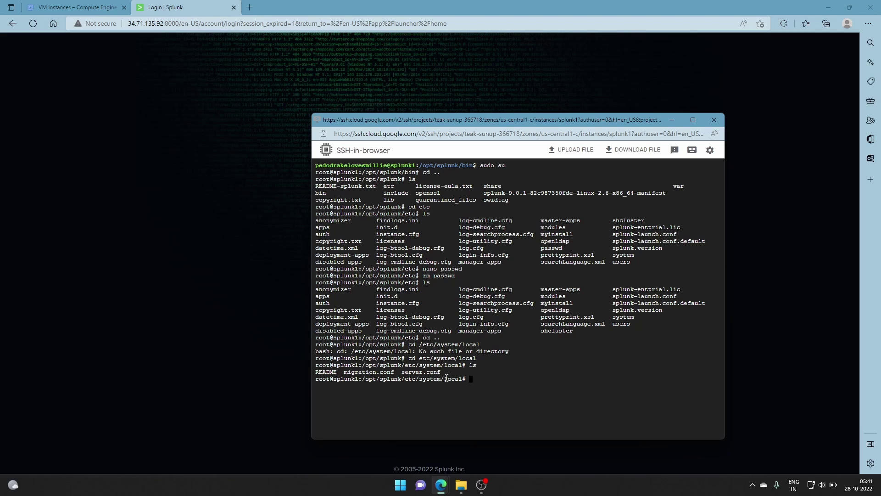
pyautogui.write('nano user_seed.conf')
# - Create user_seed.conf with a [user_info] section containing USERNAME and PASSWORD lines, and save it
pyautogui.press('Return')
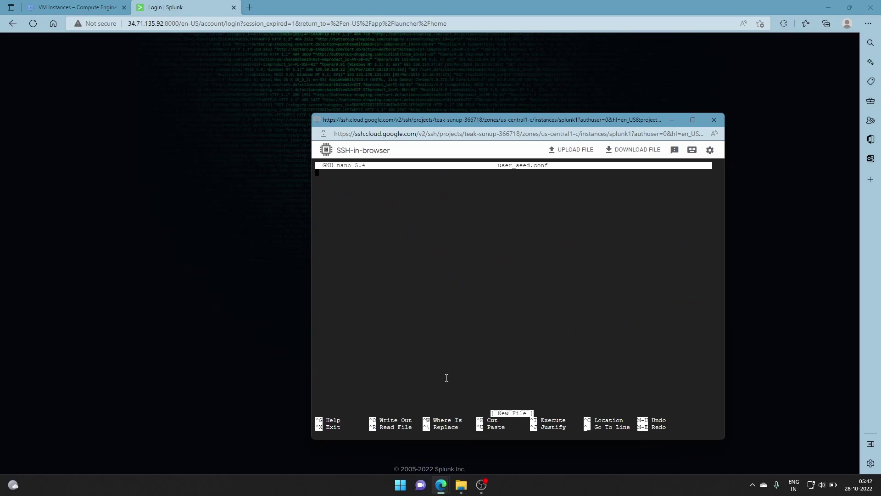
pyautogui.write('[user_info]')
pyautogui.press('Return')
pyautogui.write('USERNAME=orion')
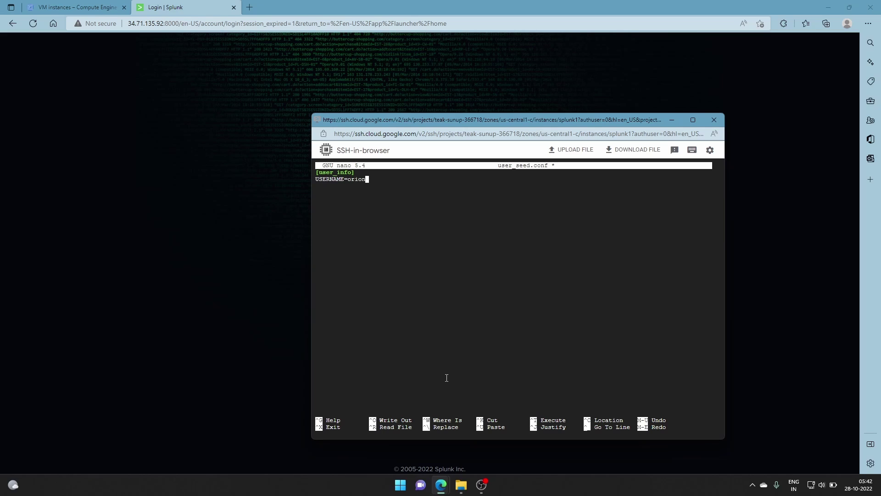
pyautogui.press('Return')
pyautogui.write('PASSWORD=password')
pyautogui.hotkey('ctrl', 'x')
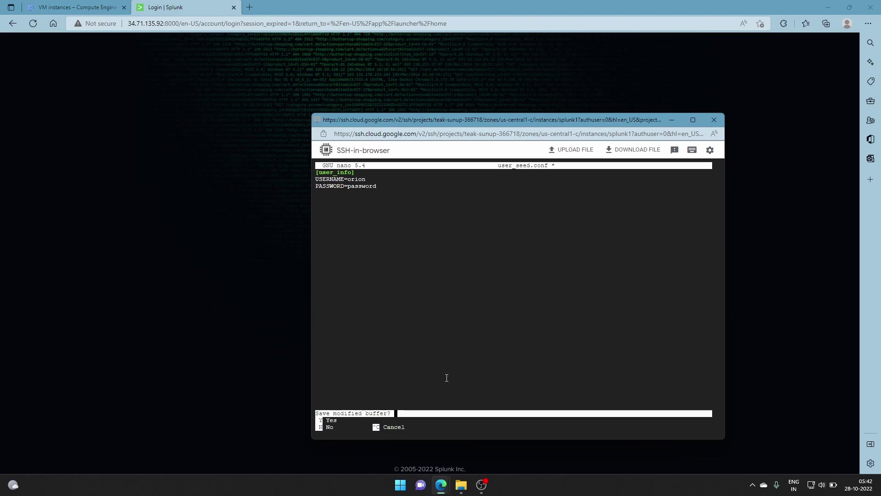
pyautogui.press('y')
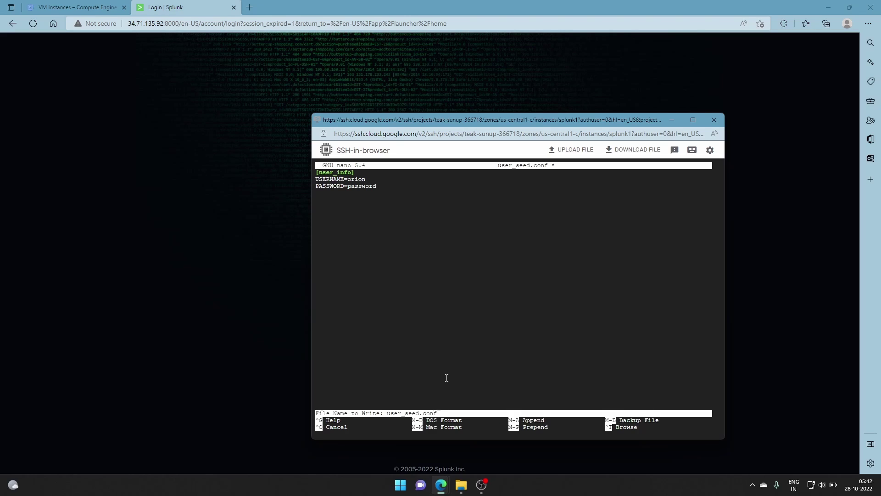
pyautogui.press('Return')
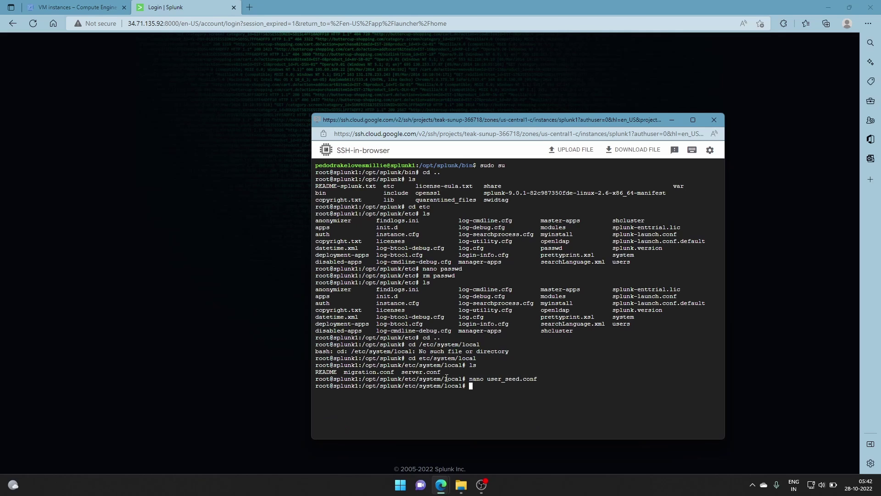
# - Confirm user_seed.conf is listed, then navigate up and into /opt/splunk/bin
pyautogui.write('ls')
pyautogui.press('Return')
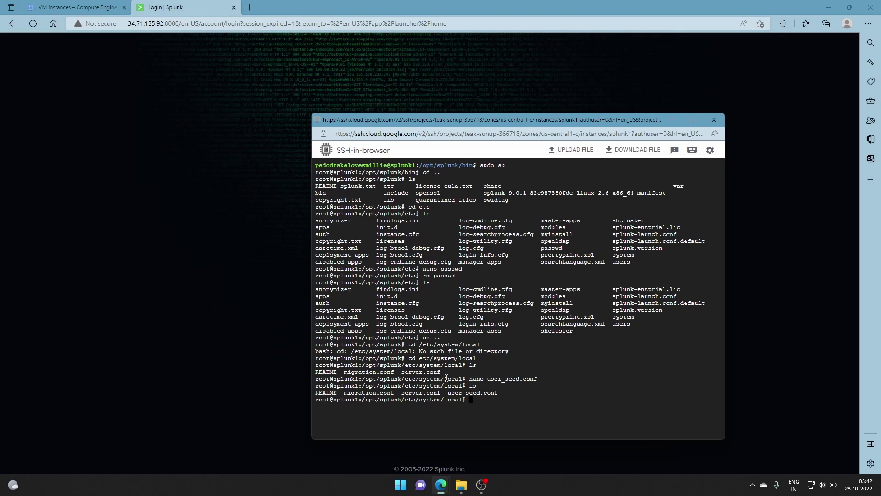
pyautogui.write('cd ...')
pyautogui.press('Return')
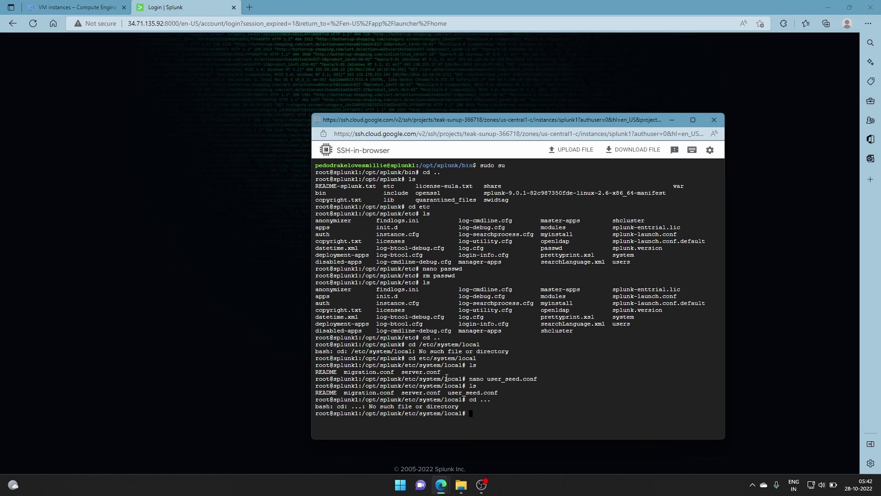
pyautogui.write('cd ..')
pyautogui.press('Return')
pyautogui.write('cd ')
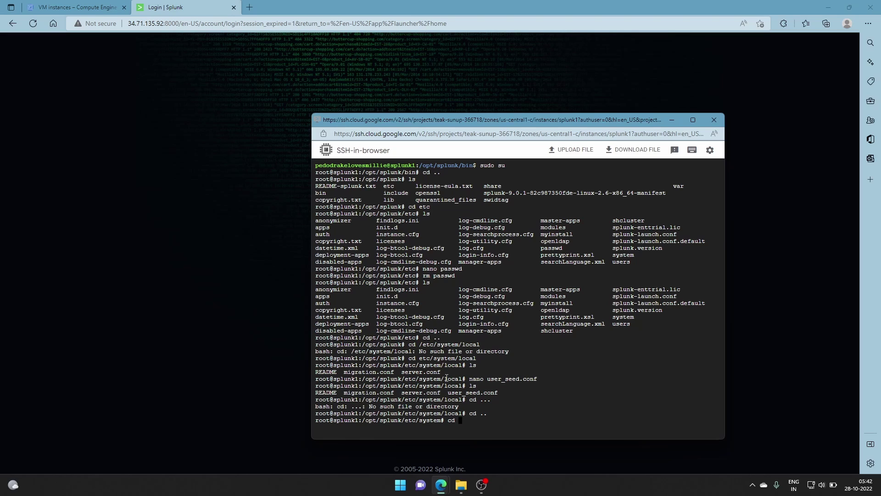
pyautogui.write('..')
pyautogui.press('Return')
pyautogui.write('cd ..')
pyautogui.press('Return')
pyautogui.write('cd bin')
pyautogui.press('Return')
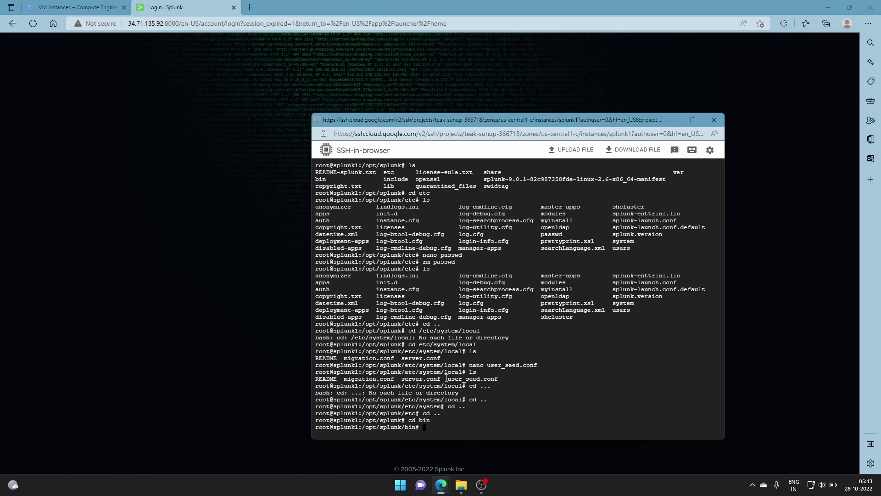
# - Run ./splunk restart, inserting the missing program name into the command
pyautogui.write('./restart')
pyautogui.press('Left')
pyautogui.press('Left')
pyautogui.press('Left')
pyautogui.press('Left')
pyautogui.press('Left')
pyautogui.press('Left')
pyautogui.press('Left')
pyautogui.write('splunk')
pyautogui.press('Return')
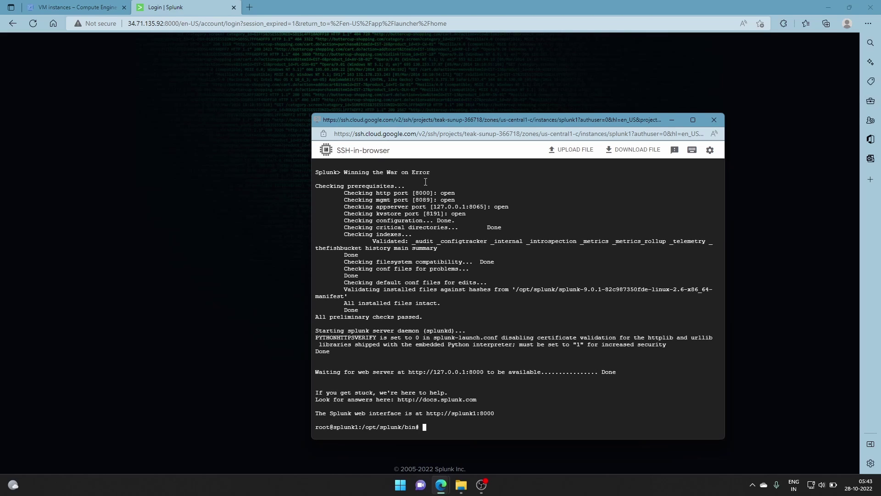
# - Switch to the Splunk login page and reload it
pyautogui.click(106, 50)
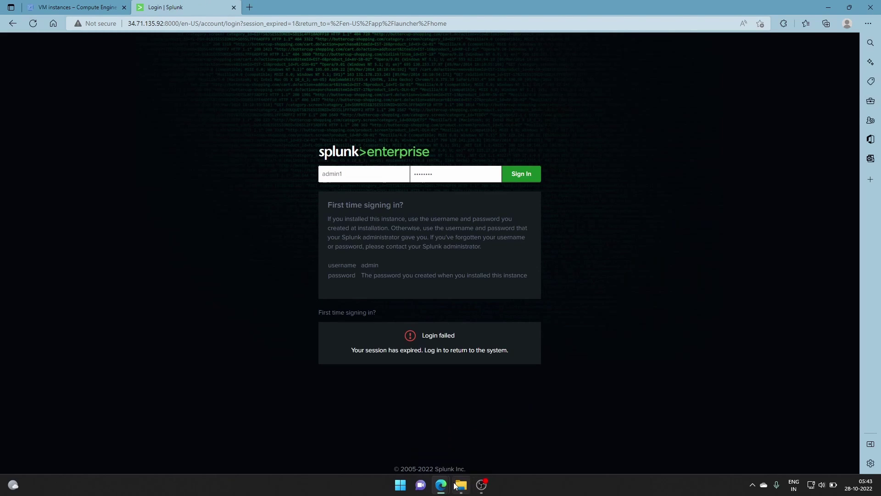
pyautogui.moveTo(441, 485)
pyautogui.click(471, 460)
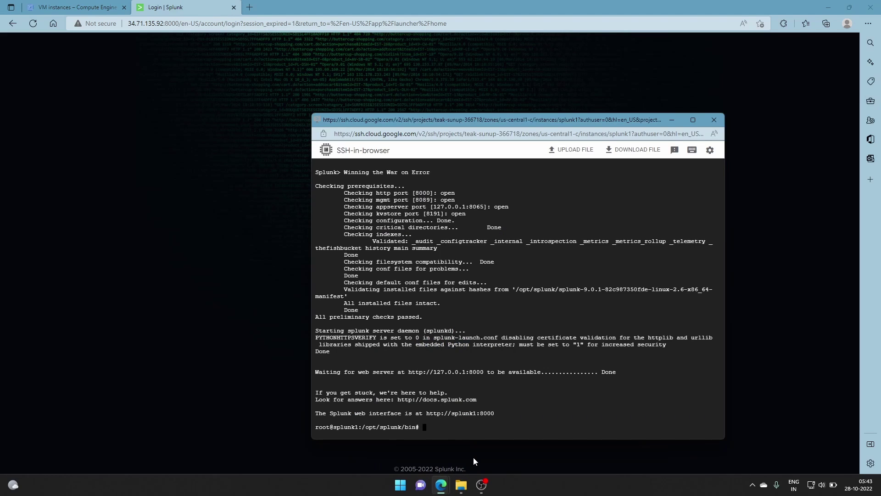
pyautogui.click(38, 24)
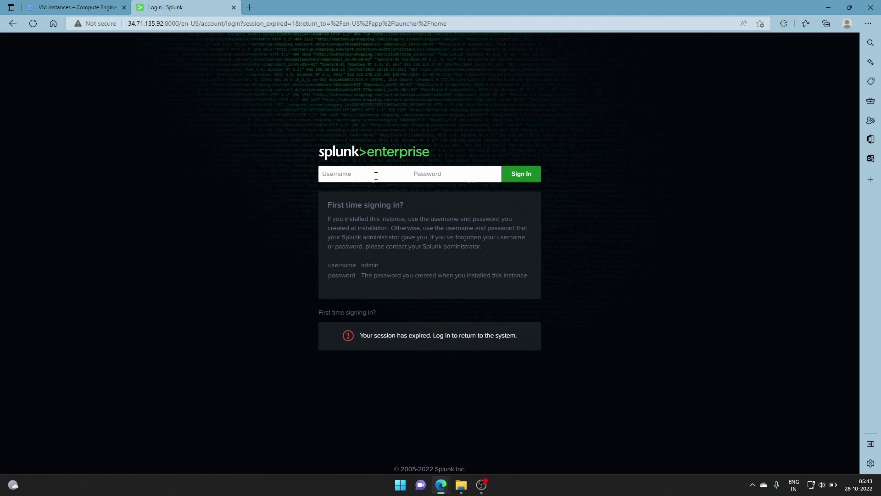
pyautogui.click(32, 22)
# - Sign in with the new username and password, get 'No users exist', and return to SSH
pyautogui.write('orion')
pyautogui.click(456, 172)
pyautogui.write('••••••••')
pyautogui.press('Return')
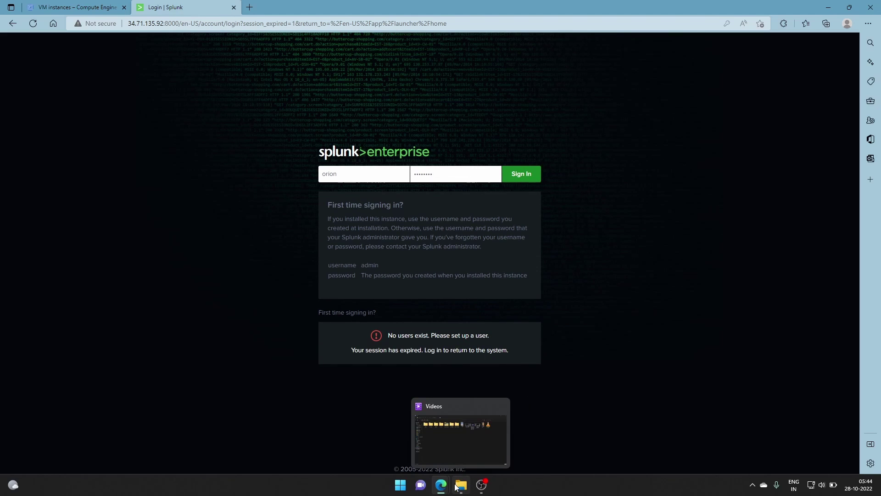
pyautogui.moveTo(441, 485)
pyautogui.click(481, 439)
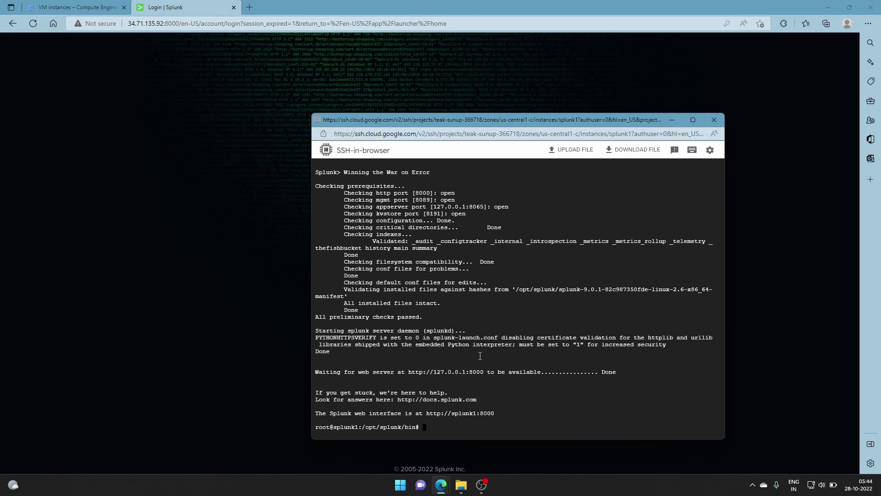
# - Go to /opt/splunk/etc, retry rm passwd (file absent), and list the folder
pyautogui.press('Up')
pyautogui.press('Down')
pyautogui.write('cd ..')
pyautogui.press('Up')
pyautogui.press('Up')
pyautogui.press('Up')
pyautogui.press('Up')
pyautogui.press('Up')
pyautogui.press('Up')
pyautogui.press('Up')
pyautogui.press('Up')
pyautogui.press('Up')
pyautogui.press('Up')
pyautogui.press('Up')
pyautogui.press('Up')
pyautogui.press('Up')
pyautogui.press('Up')
pyautogui.press('Up')
pyautogui.press('Up')
pyautogui.press('Up')
pyautogui.press('Up')
pyautogui.press('Up')
pyautogui.press('Up')
pyautogui.press('Up')
pyautogui.press('Up')
pyautogui.press('Up')
pyautogui.press('Up')
pyautogui.press('Left')
pyautogui.press('Left')
pyautogui.press('Left')
pyautogui.press('Left')
pyautogui.press('Left')
pyautogui.press('Left')
pyautogui.press('Left')
pyautogui.press('Left')
pyautogui.press('Left')
pyautogui.press('Left')
pyautogui.press('Left')
pyautogui.press('Left')
pyautogui.press('Left')
pyautogui.press('Left')
pyautogui.press('Left')
pyautogui.press('Left')
pyautogui.press('Left')
pyautogui.press('Right')
pyautogui.press('Right')
pyautogui.press('Right')
pyautogui.press('Right')
pyautogui.press('Right')
pyautogui.press('Right')
pyautogui.press('Right')
pyautogui.press('Right')
pyautogui.press('Right')
pyautogui.press('Right')
pyautogui.press('Right')
pyautogui.press('Right')
pyautogui.press('Right')
pyautogui.press('Right')
pyautogui.press('Right')
pyautogui.press('Right')
pyautogui.press('Right')
pyautogui.press('Right')
pyautogui.press('BackSpace')
pyautogui.press('BackSpace')
pyautogui.press('BackSpace')
pyautogui.write('etc/')
pyautogui.press('Return')
pyautogui.write('rm ')
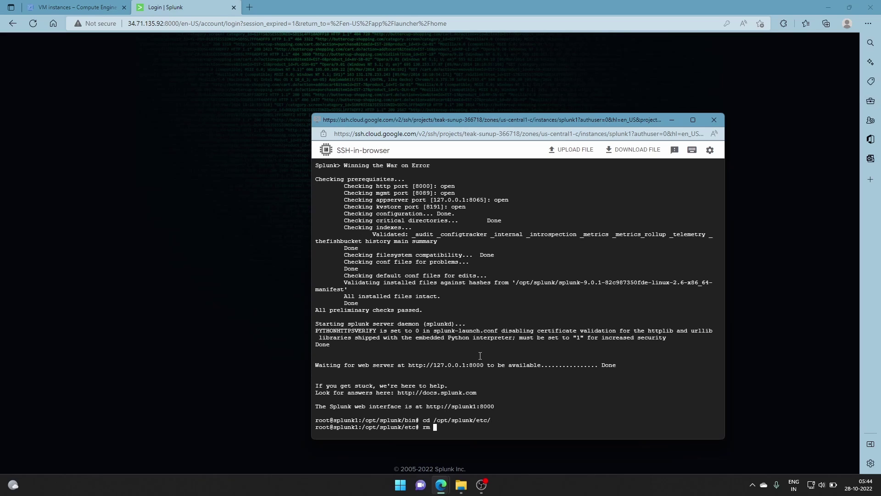
pyautogui.write('passwd')
pyautogui.press('Return')
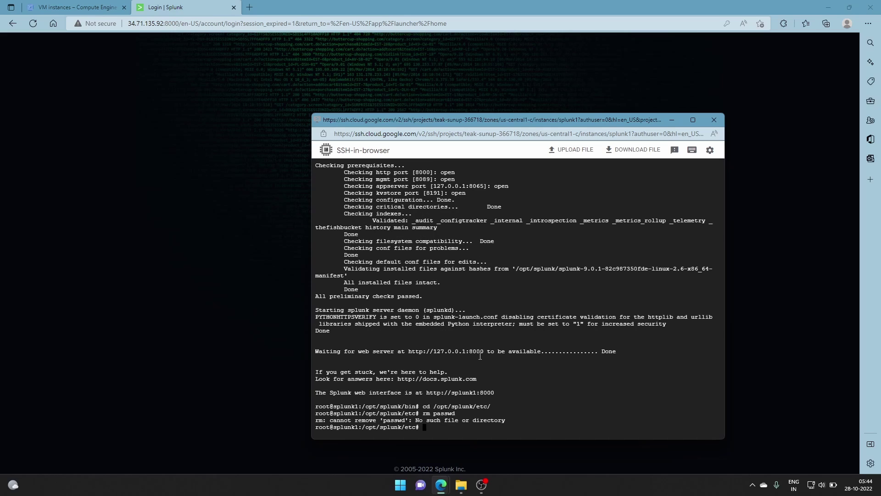
pyautogui.write('ls')
pyautogui.press('Return')
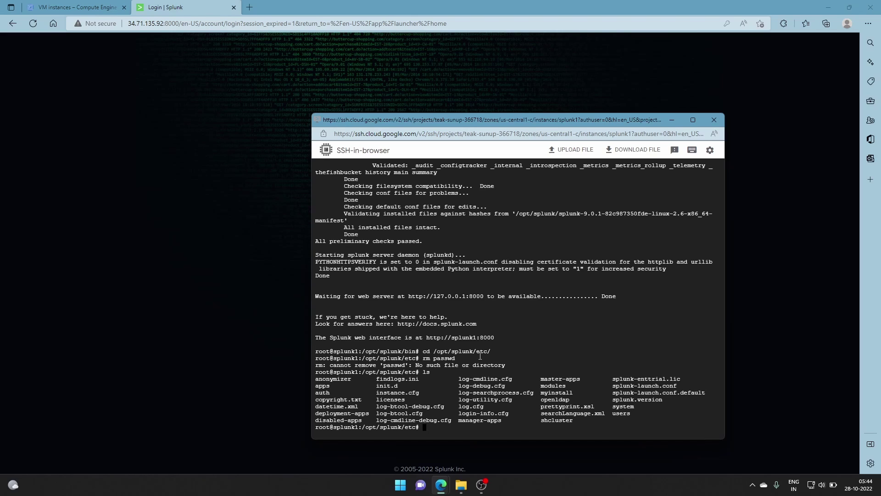
# - Change into system/local and confirm user_seed.conf appears in its listing
pyautogui.write('cd system/local')
pyautogui.press('Return')
pyautogui.write('ls')
pyautogui.press('Return')
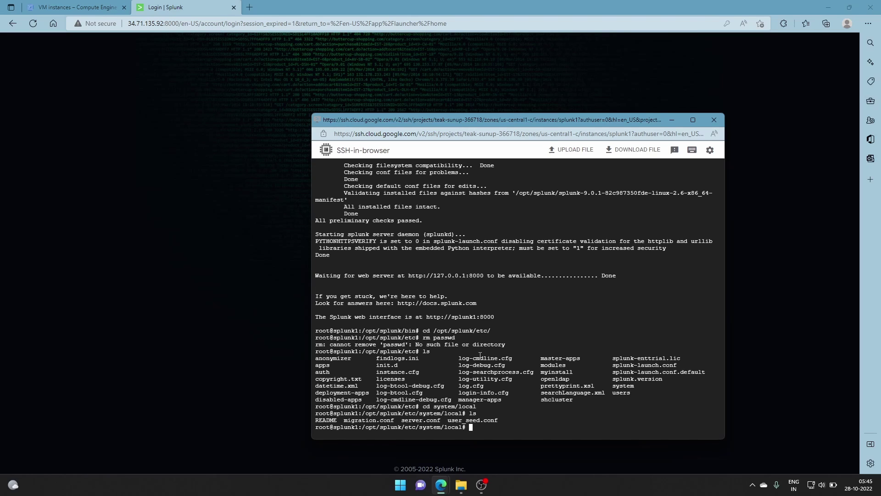
# - Create user-seed.conf in nano and type the [user_info] header, fixing typos
pyautogui.write('nano user-seed.conf')
pyautogui.press('Return')
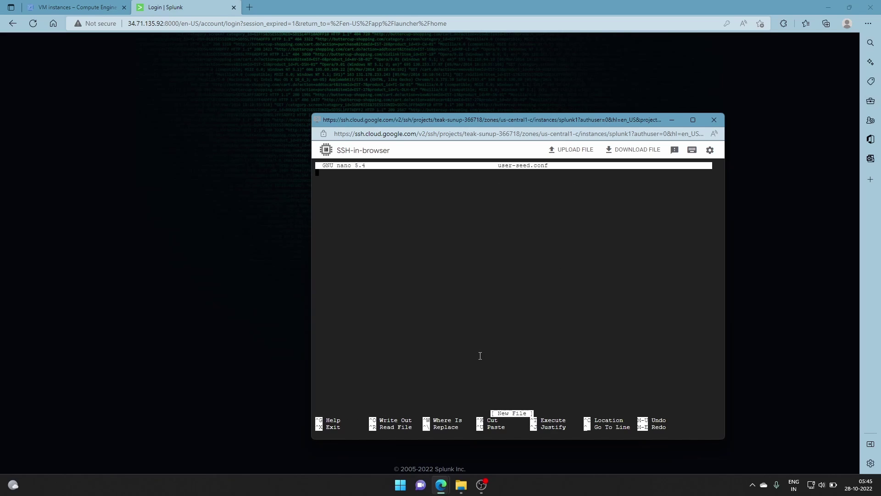
pyautogui.write('[user-')
pyautogui.write(']')
pyautogui.press('Return')
pyautogui.write('ISERNAME')
pyautogui.press('BackSpace')
pyautogui.press('BackSpace')
pyautogui.press('BackSpace')
pyautogui.press('BackSpace')
pyautogui.press('BackSpace')
pyautogui.press('BackSpace')
pyautogui.press('BackSpace')
pyautogui.press('BackSpace')
pyautogui.press('BackSpace')
pyautogui.press('BackSpace')
pyautogui.press('BackSpace')
pyautogui.press('BackSpace')
pyautogui.press('BackSpace')
pyautogui.press('BackSpace')
pyautogui.press('BackSpace')
pyautogui.press('BackSpace')
pyautogui.press('BackSpace')
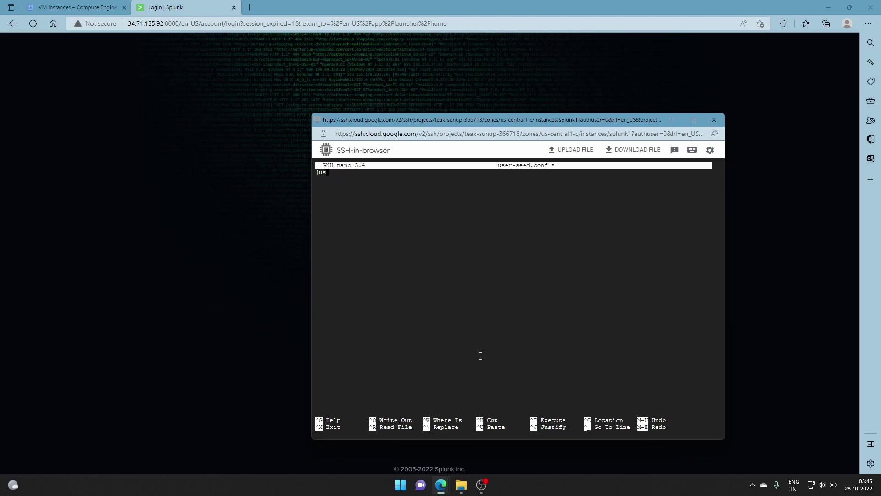
pyautogui.write('USERNAME')
pyautogui.press('Left')
pyautogui.press('Left')
pyautogui.press('BackSpace')
pyautogui.press('BackSpace')
pyautogui.press('Right')
pyautogui.press('Right')
pyautogui.write(']')
pyautogui.press('BackSpace')
pyautogui.press('BackSpace')
pyautogui.press('BackSpace')
# - Add USERNAME=admin and a new PASSWORD line below the header, then begin exiting nano
pyautogui.write('use')
pyautogui.press('Return')
pyautogui.write('ERNAME=admin')
pyautogui.press('Return')
pyautogui.write('PASSW')
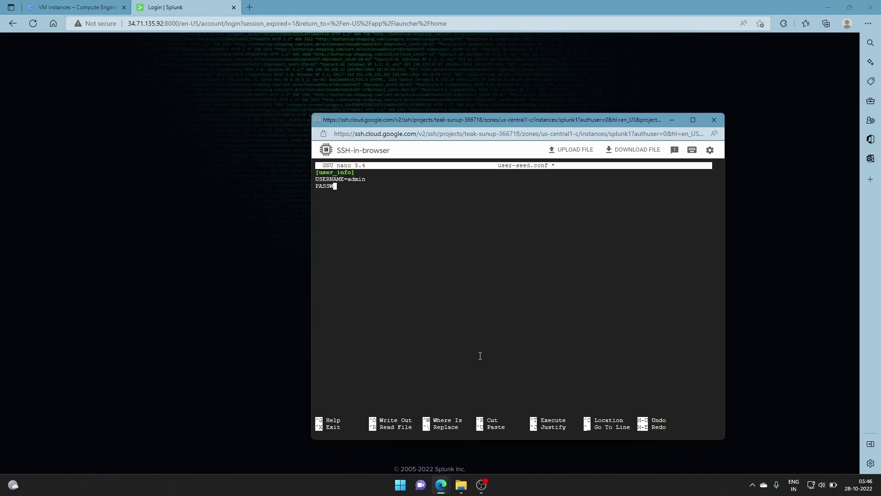
pyautogui.write('ORD=helloworld')
pyautogui.hotkey('ctrl', 'x')
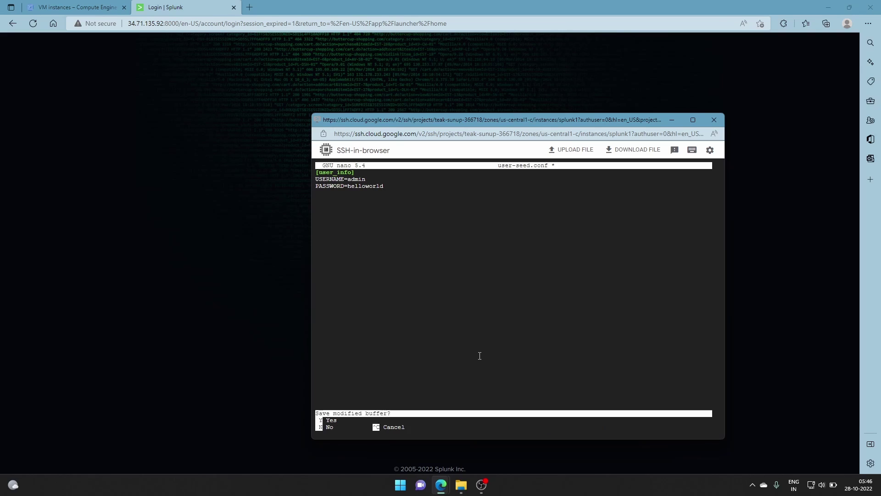
# - Save user-seed.conf, move to /opt/splunk/bin, and run ./splunk restart
pyautogui.press('y')
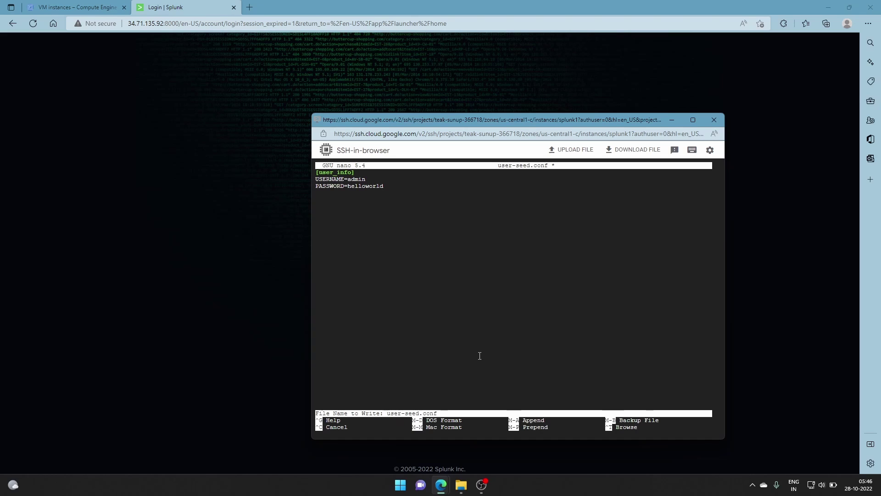
pyautogui.press('Return')
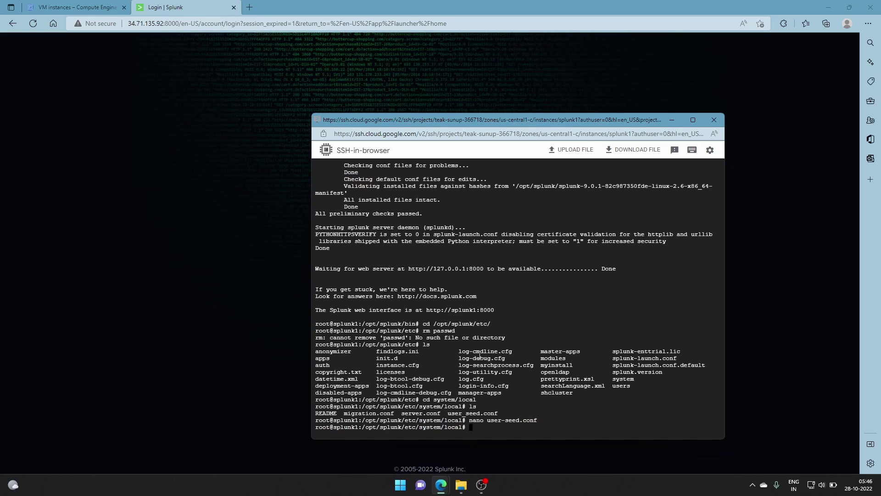
pyautogui.press('Up')
pyautogui.press('Up')
pyautogui.press('Up')
pyautogui.press('Down')
pyautogui.press('Up')
pyautogui.press('Up')
pyautogui.press('Up')
pyautogui.press('Up')
pyautogui.press('BackSpace')
pyautogui.press('BackSpace')
pyautogui.press('BackSpace')
pyautogui.press('BackSpace')
pyautogui.write('bin')
pyautogui.press('Return')
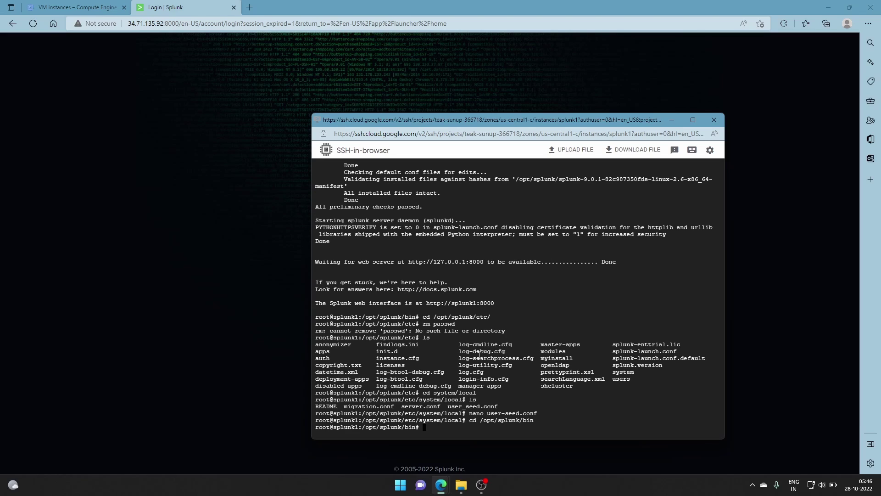
pyautogui.write('./splunk restart')
pyautogui.press('Return')
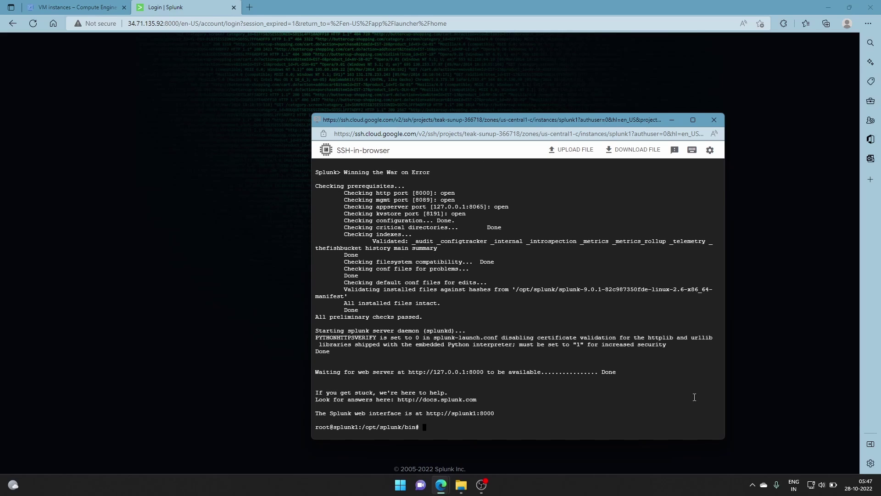
# - Reload the Splunk login, sign in as admin with the new password, and dismiss the save-password offer
pyautogui.click(192, 11)
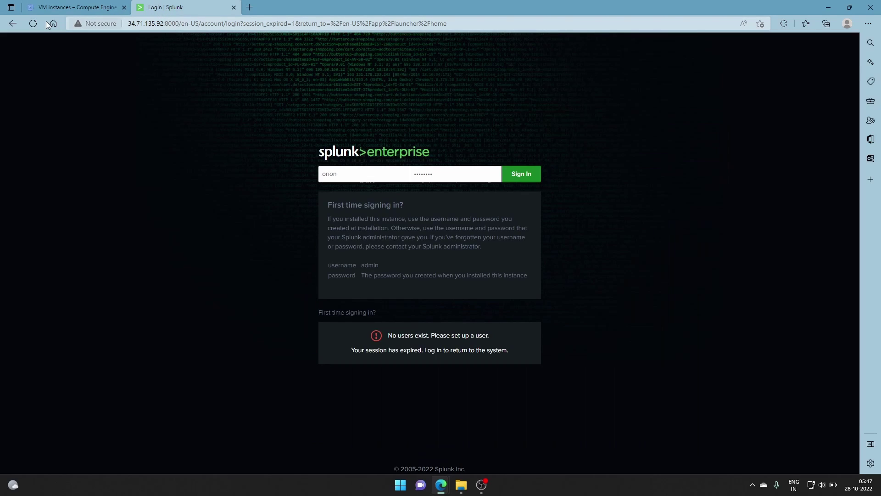
pyautogui.click(30, 21)
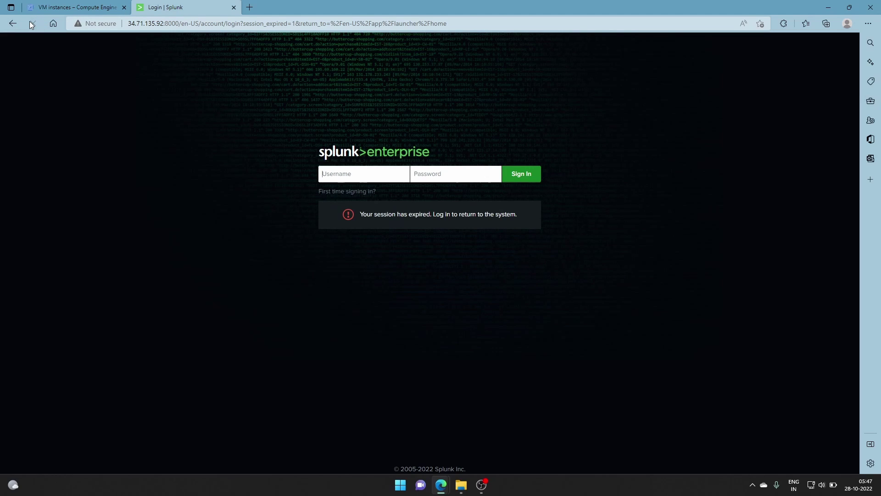
pyautogui.click(382, 174)
pyautogui.write('admin')
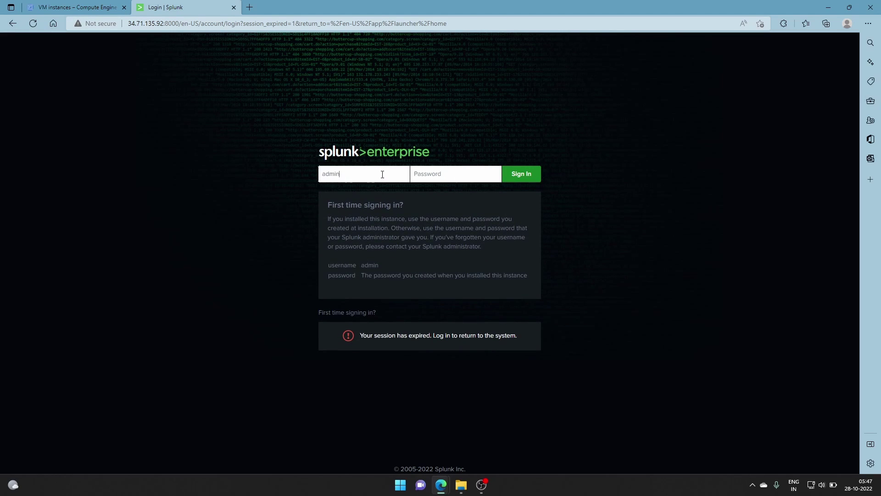
pyautogui.click(450, 170)
pyautogui.write('*')
pyautogui.press('BackSpace')
pyautogui.press('BackSpace')
pyautogui.press('BackSpace')
pyautogui.press('BackSpace')
pyautogui.press('BackSpace')
pyautogui.press('BackSpace')
pyautogui.write('**********')
pyautogui.press('Return')
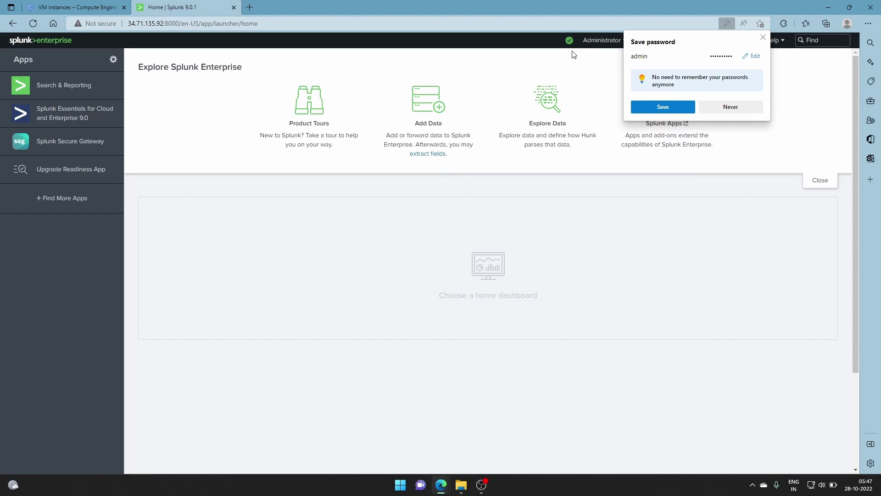
pyautogui.click(764, 38)
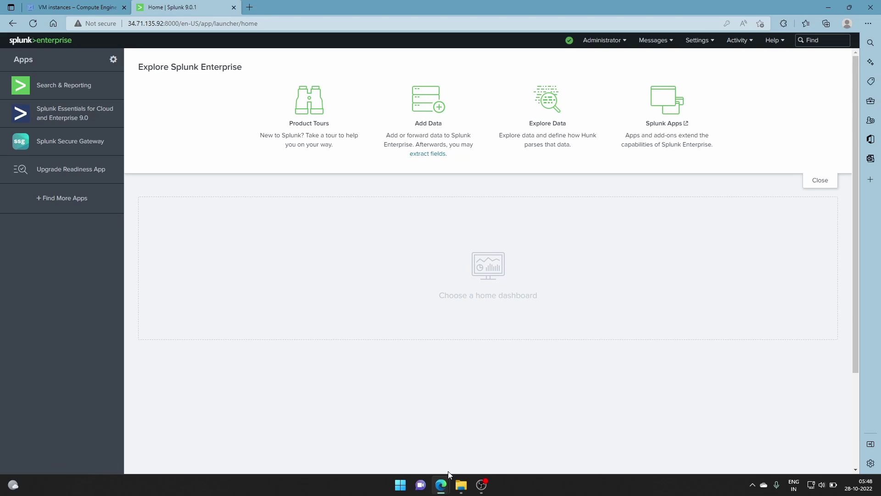
# - Return to the SSH terminal, go up a folder, and list the system /etc directory
pyautogui.moveTo(449, 477)
pyautogui.click(474, 453)
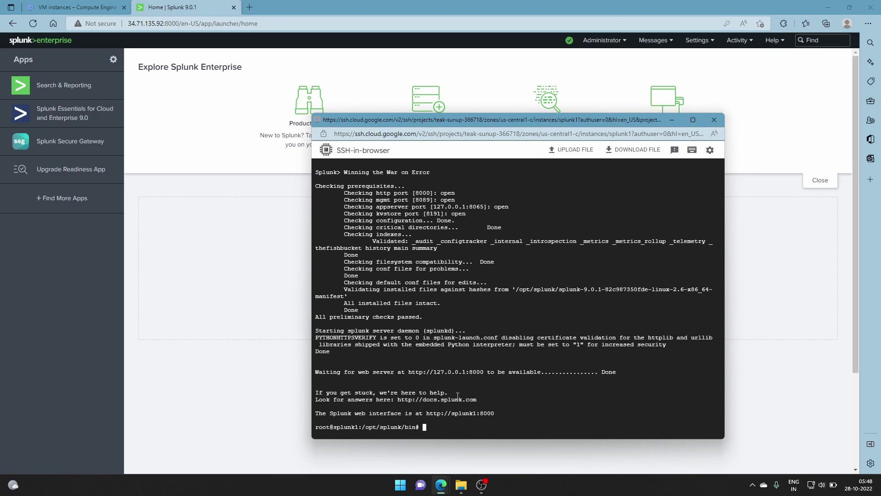
pyautogui.write('cd')
pyautogui.write('..')
pyautogui.press('Return')
pyautogui.write('cd /')
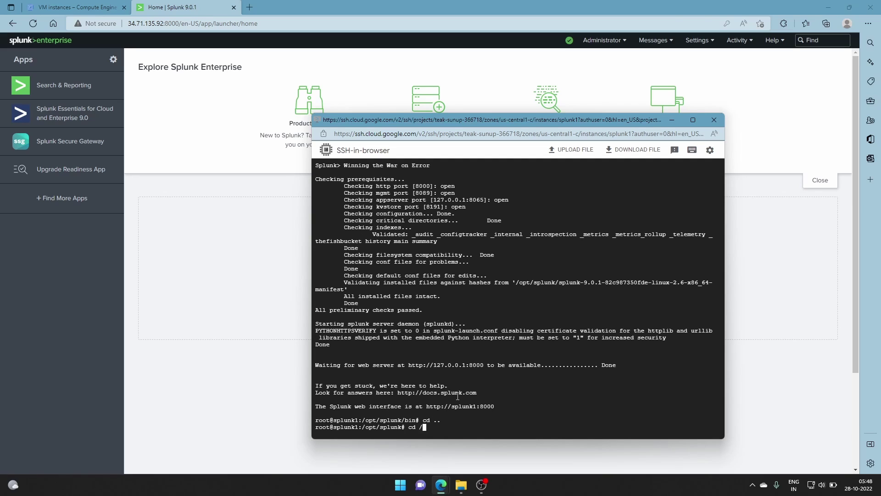
pyautogui.write('etc')
pyautogui.press('Return')
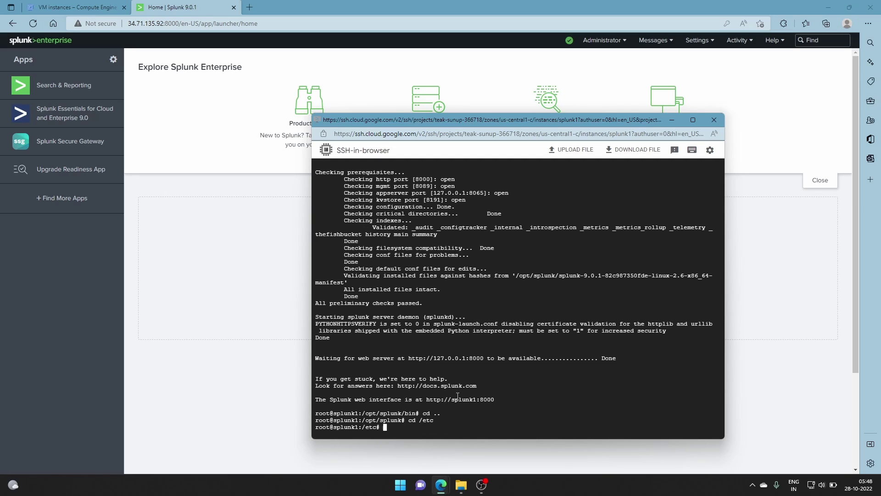
pyautogui.write('ls')
pyautogui.press('Return')
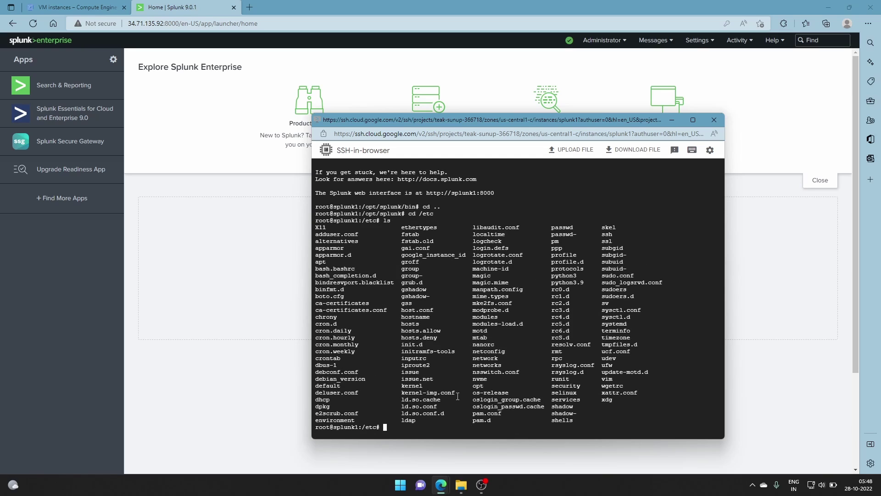
# - List /opt/splunk/etc, find the regenerated passwd, and open it with nano
pyautogui.write('cd /opt/splunk/etc')
pyautogui.press('Return')
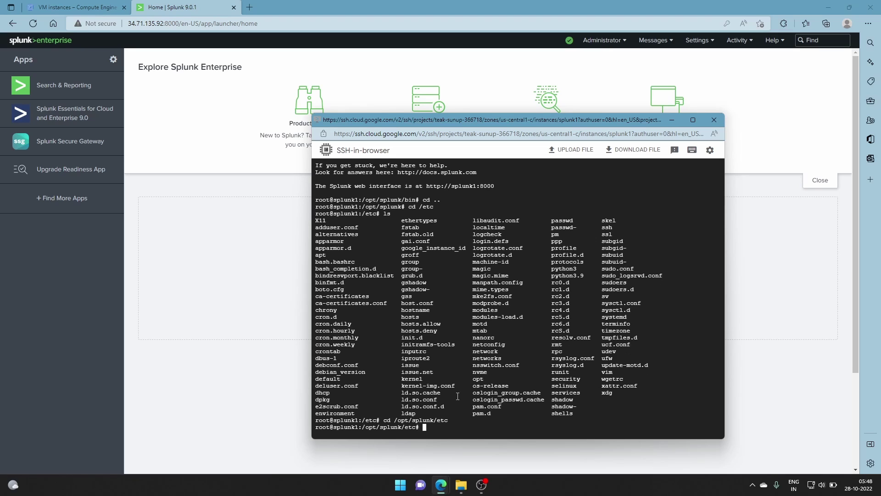
pyautogui.write('ls')
pyautogui.press('Return')
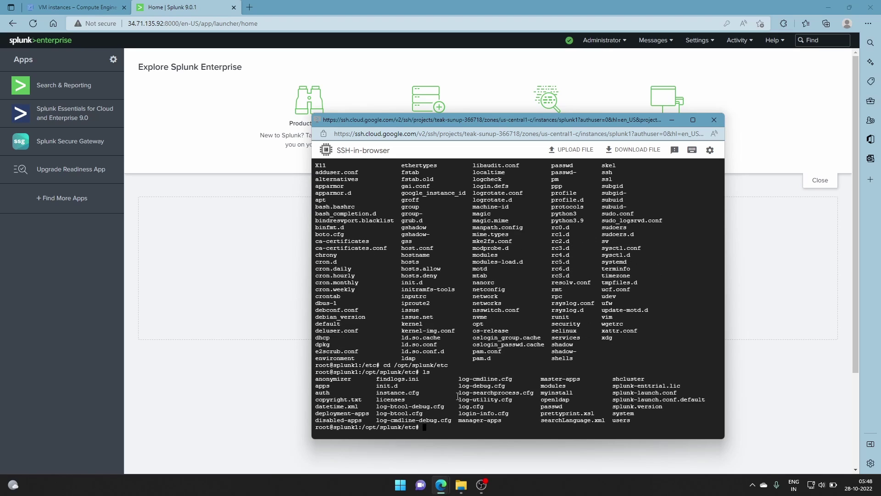
pyautogui.write('nanp')
pyautogui.press('BackSpace')
pyautogui.write('o passwd')
# - Inspect the passwd file in nano and exit unchanged, then try cd /system/local/
pyautogui.press('Return')
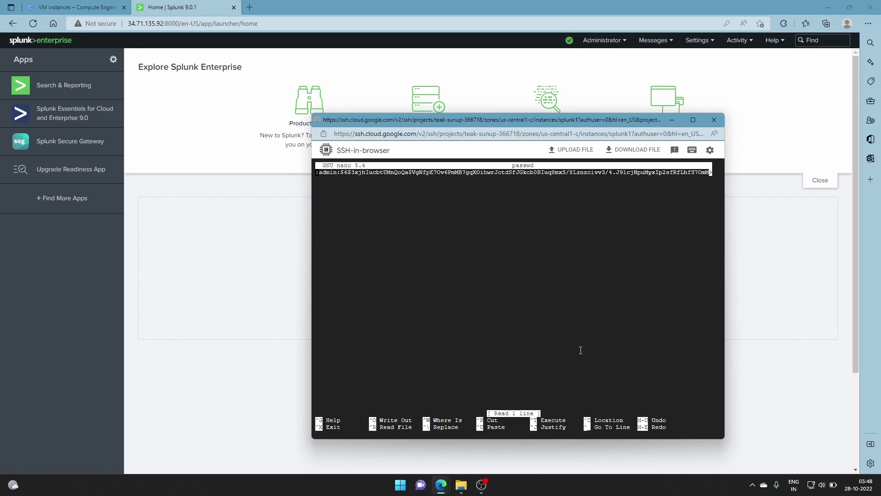
pyautogui.hotkey('ctrl', 'x')
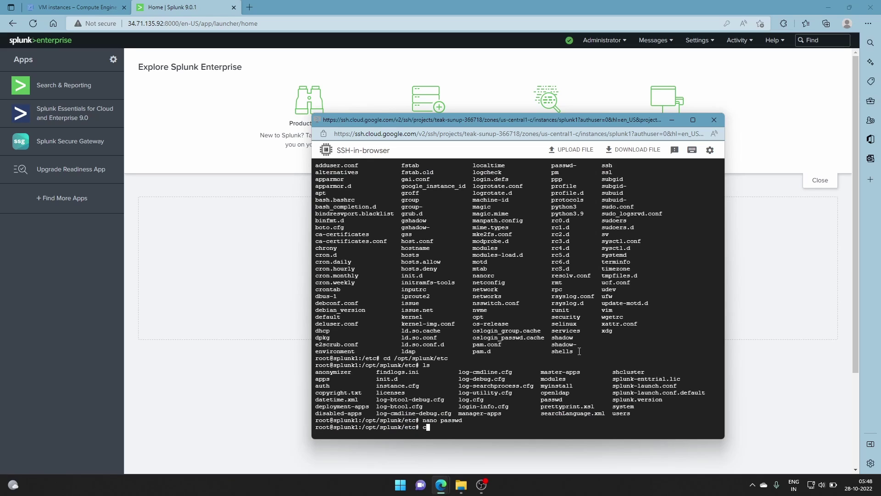
pyautogui.write('cd /system/local/')
pyautogui.press('Return')
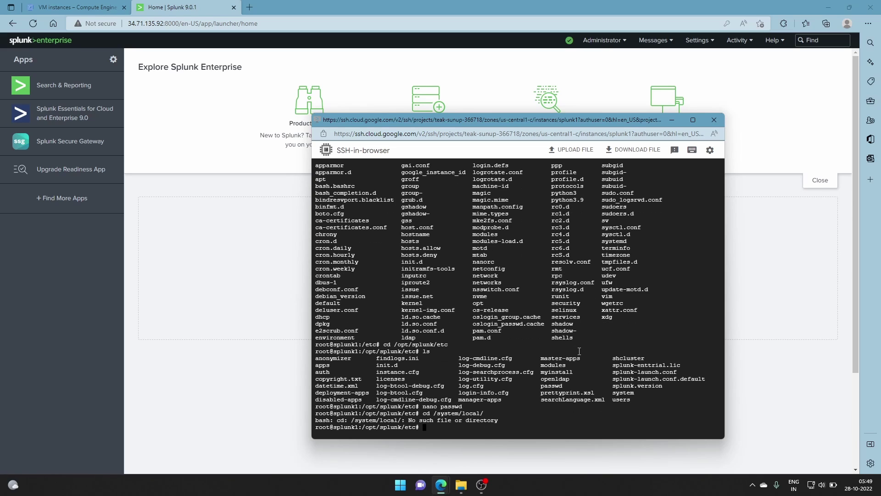
# - Correct the path to system/local/, enter that directory and list its files
pyautogui.press('Up')
pyautogui.press('Left')
pyautogui.press('Left')
pyautogui.press('Left')
pyautogui.press('Left')
pyautogui.press('Left')
pyautogui.press('Left')
pyautogui.press('Left')
pyautogui.press('Left')
pyautogui.press('Left')
pyautogui.press('Left')
pyautogui.press('Left')
pyautogui.press('Left')
pyautogui.press('Left')
pyautogui.press('BackSpace')
pyautogui.press('Return')
pyautogui.write('ls')
pyautogui.press('Return')
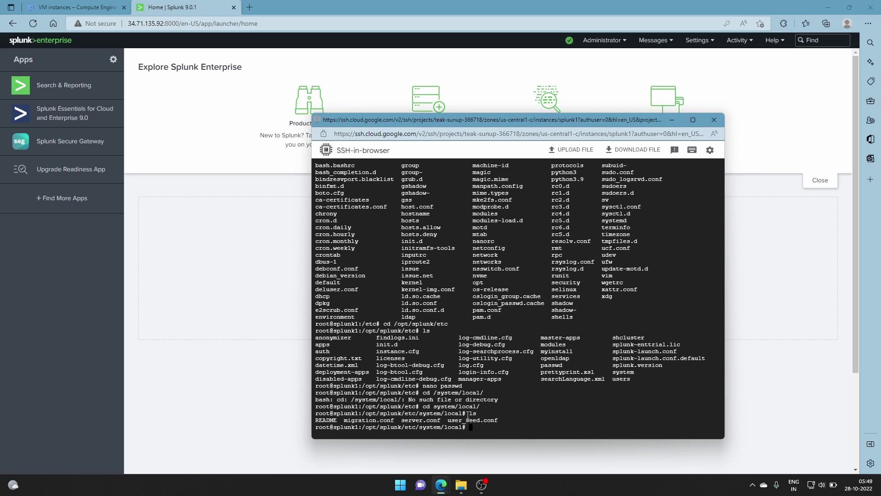
# - Inspect user_seed.conf in nano and exit without changes
pyautogui.write('nano')
pyautogui.write('user_seed.conf')
pyautogui.press('Return')
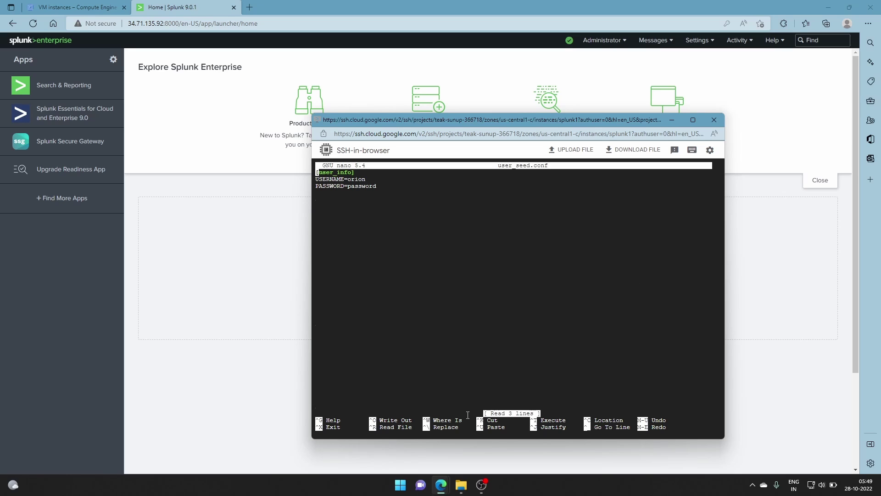
pyautogui.hotkey('ctrl', 'x')
# - Delete user_seed.conf with rm and confirm it is gone from the listing
pyautogui.write('rm user')
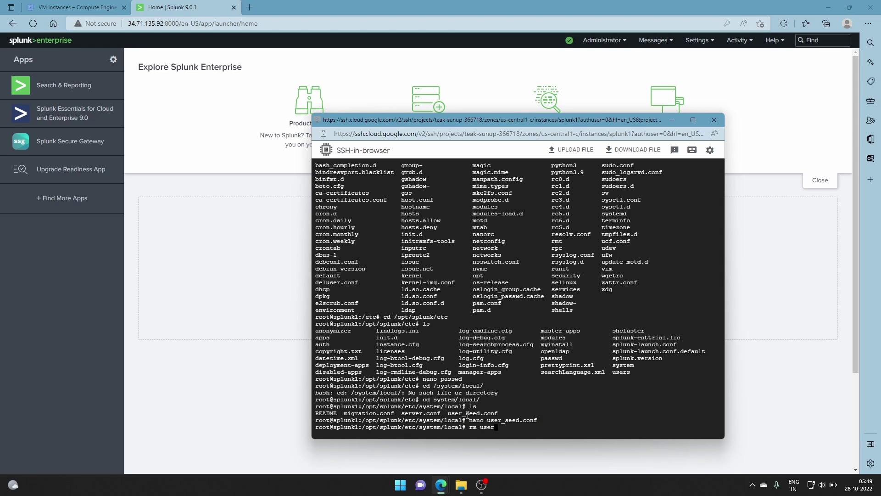
pyautogui.write('_seed.conf')
pyautogui.press('Return')
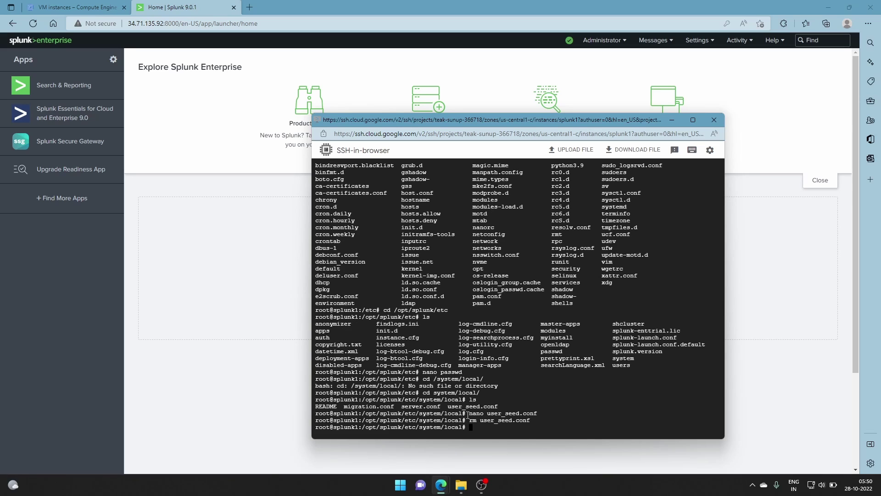
pyautogui.write('ls')
pyautogui.press('Return')
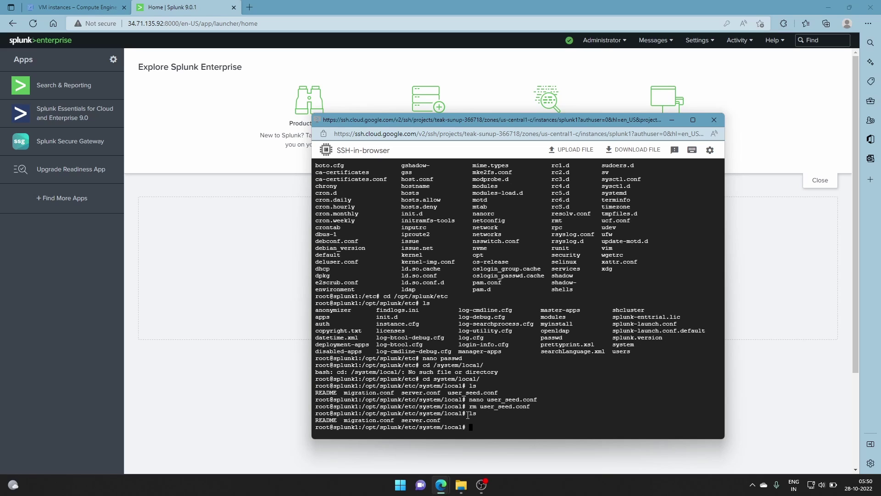